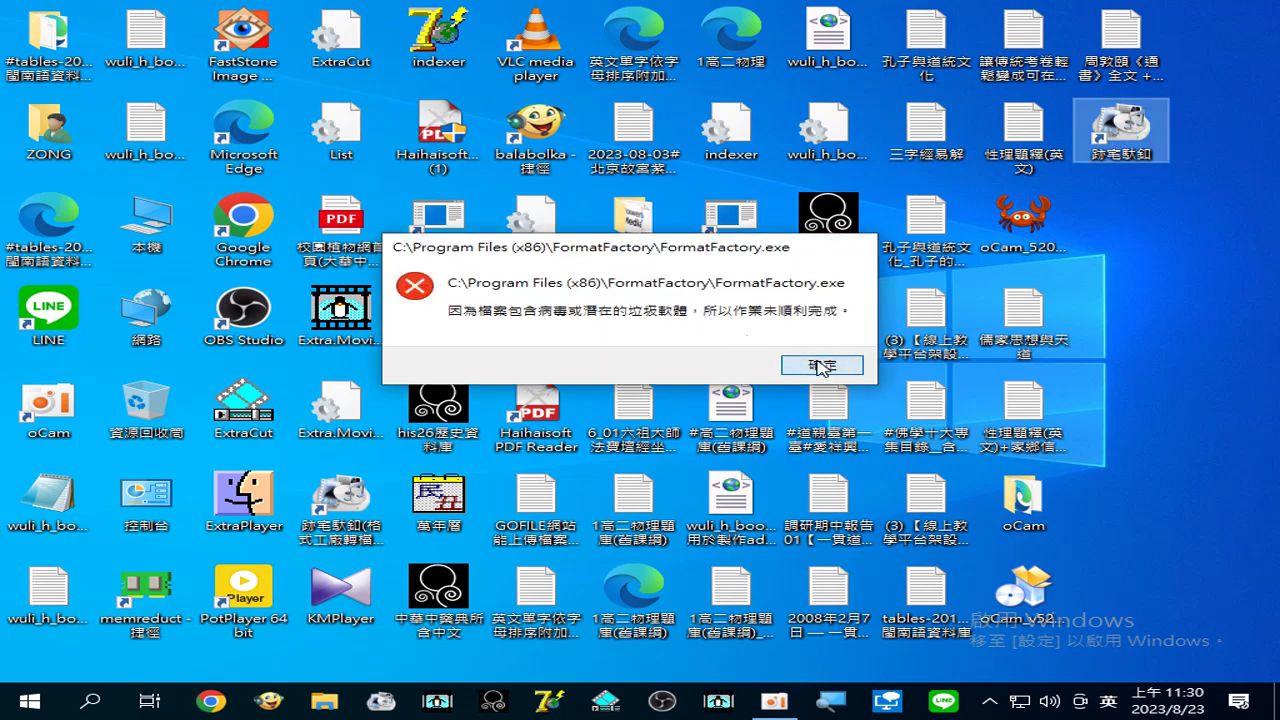
Try to launch the 跡宅馱釦 (格式工廠轉檔程式) converter from its desktop shortcut
left_click(822, 365)
double_click(349, 510)
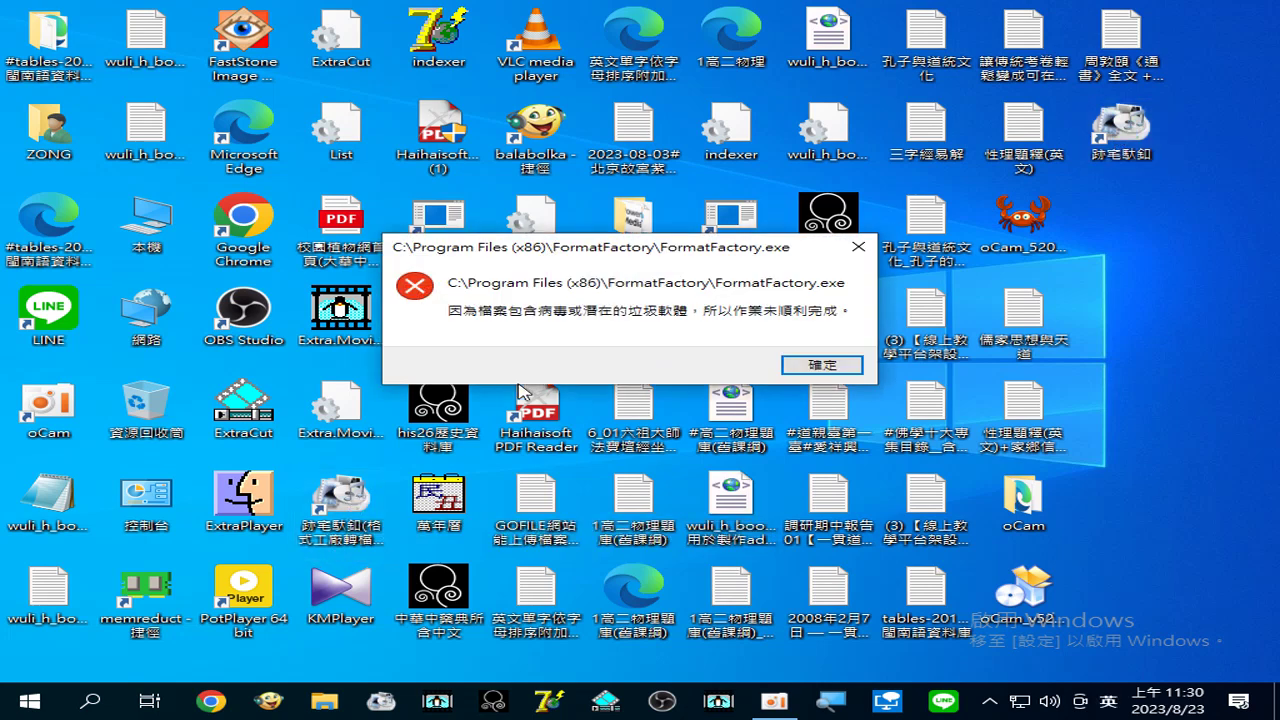
left_click(826, 367)
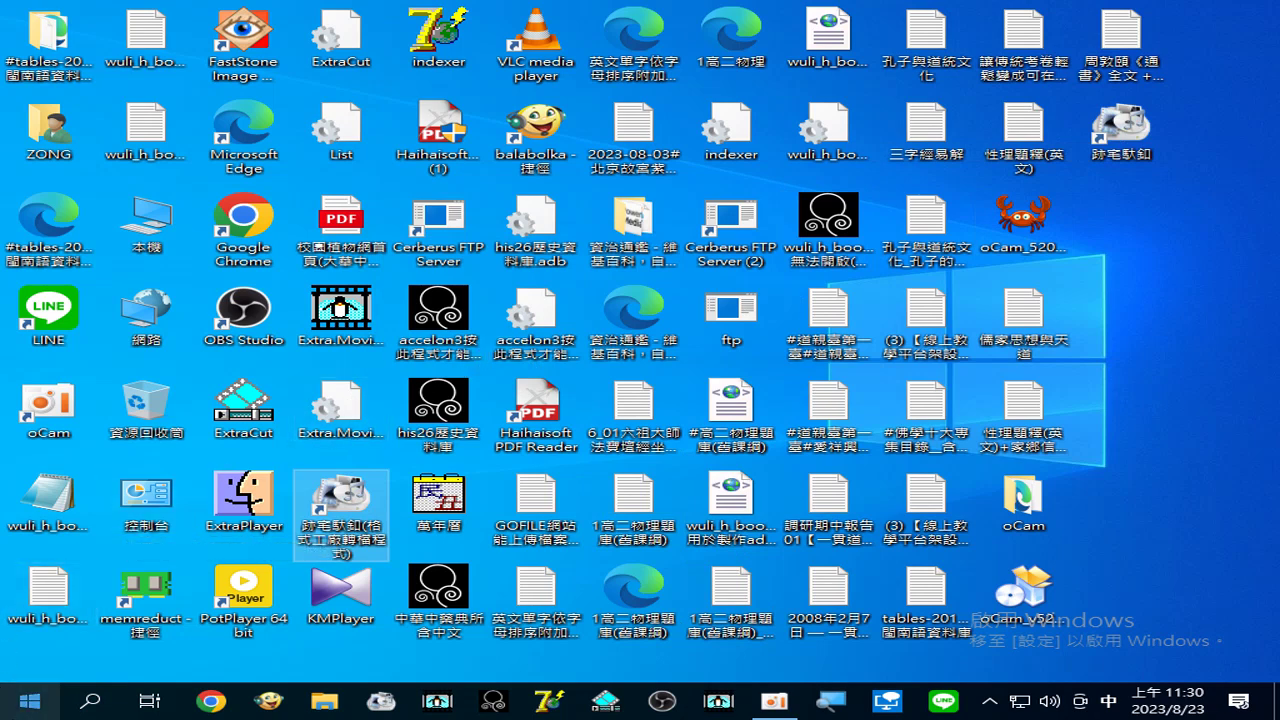
Try to run the installed 跡宅馱釦 program as administrator from its folder in the installed apps list
left_click(18, 708)
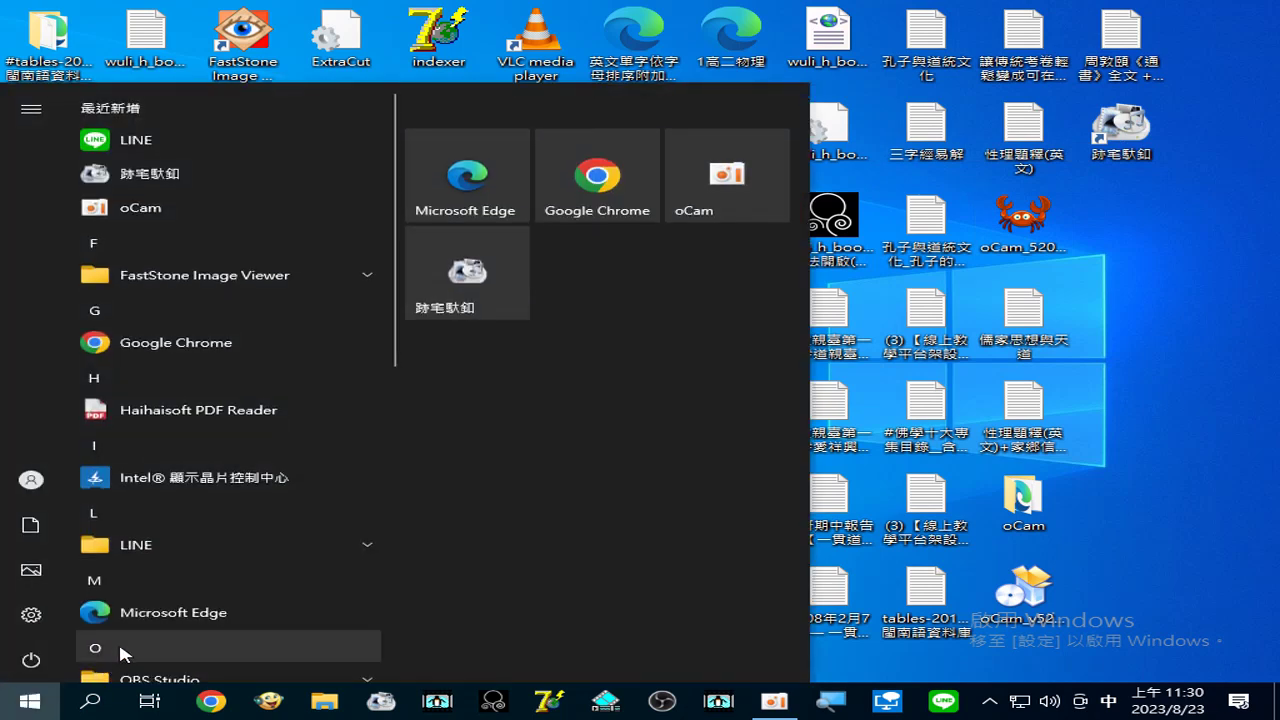
scroll(125, 616, "down", 3)
scroll(190, 568, "down", 5)
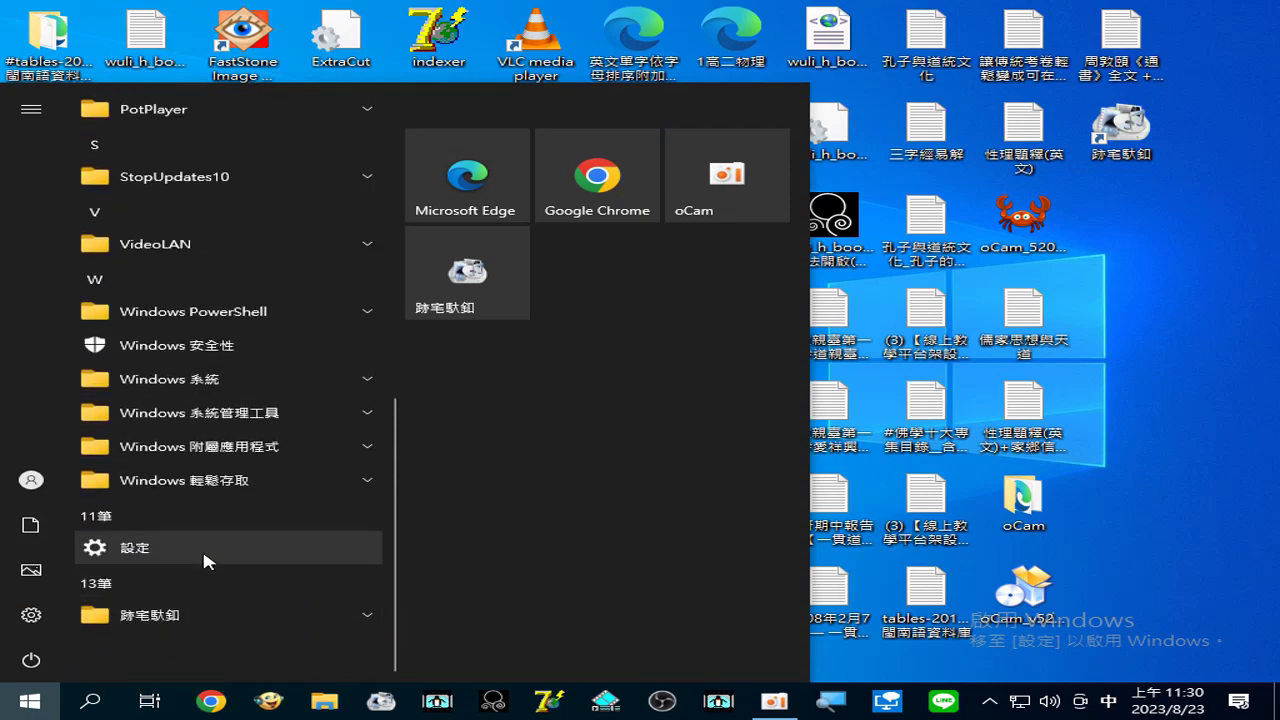
left_click(133, 618)
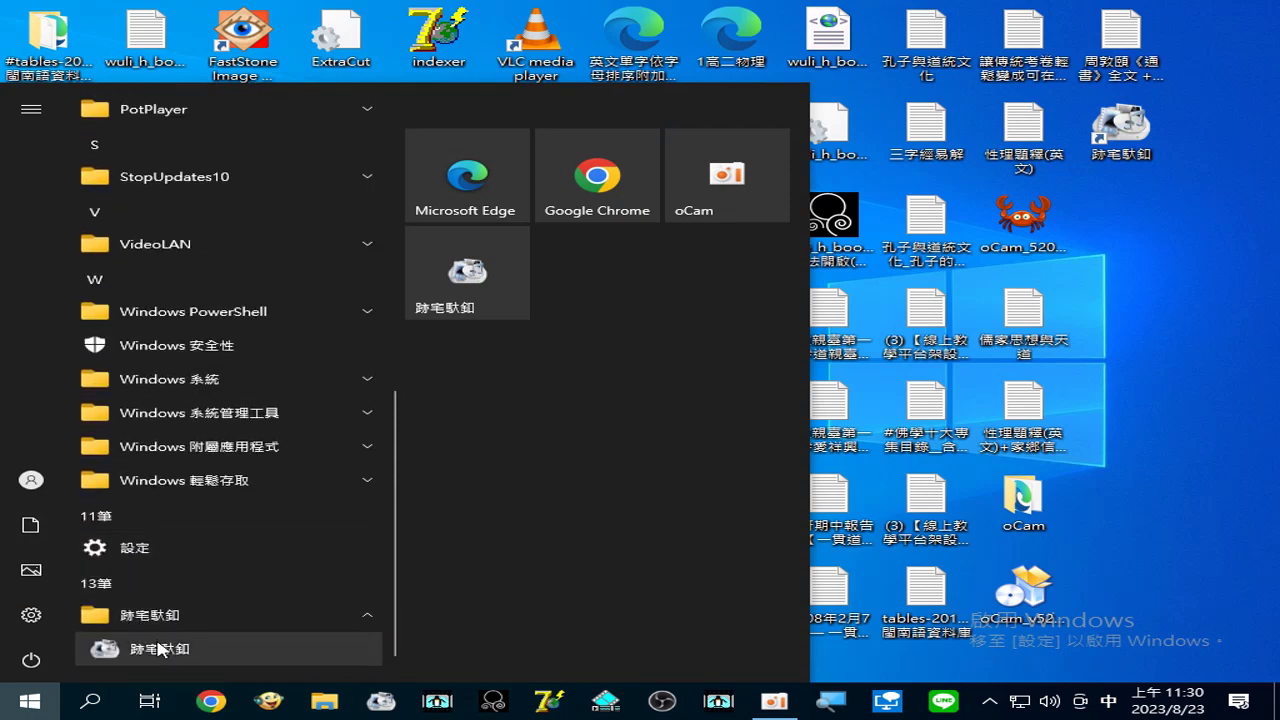
scroll(155, 645, "down", 1)
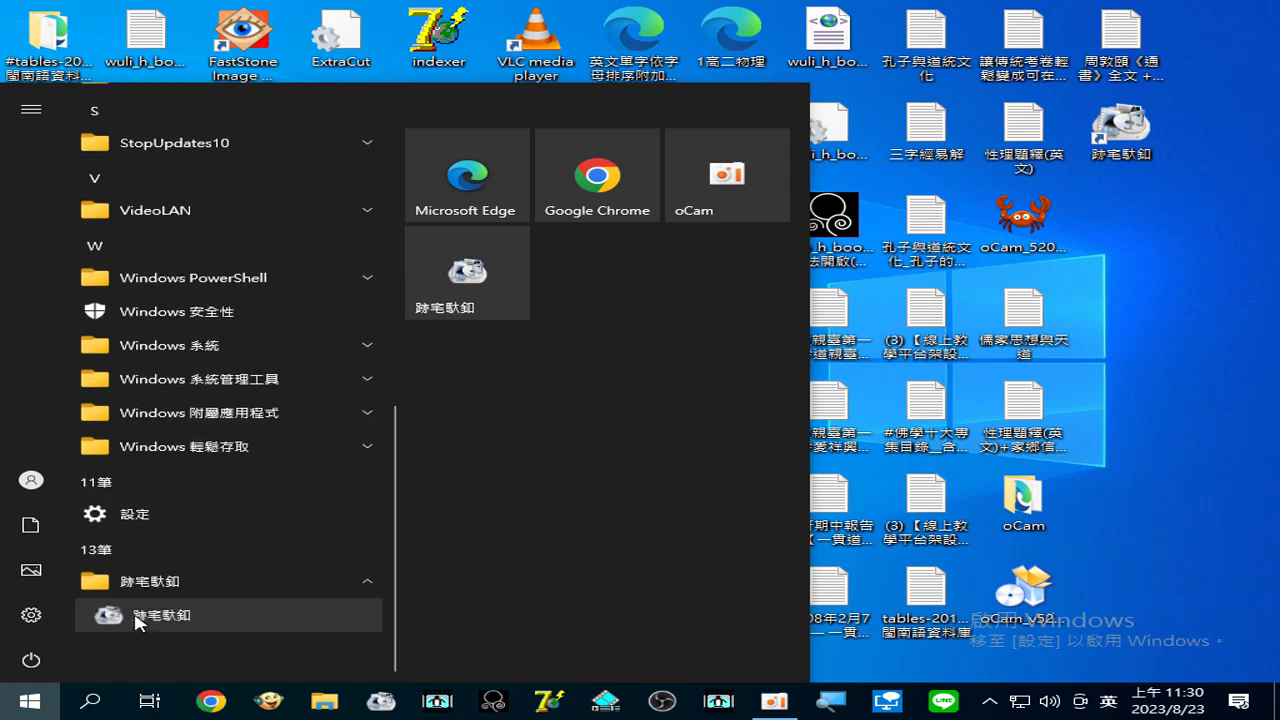
right_click(131, 621)
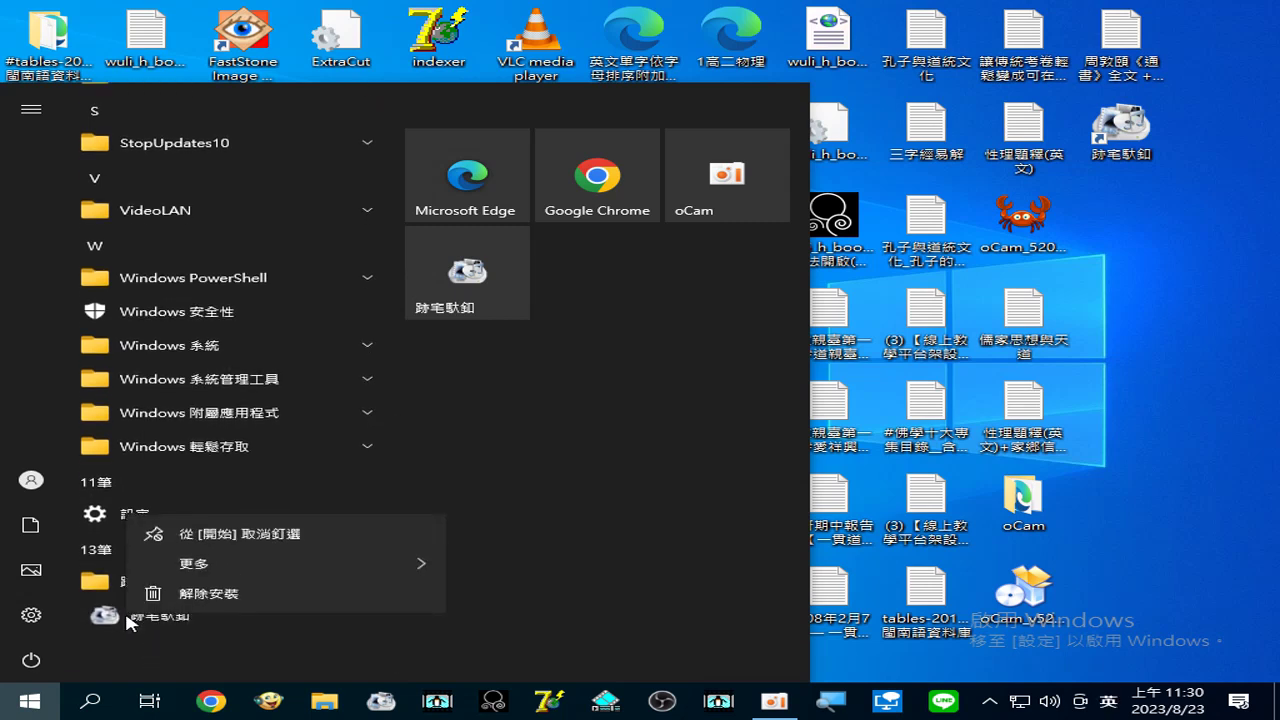
mouse_move(171, 565)
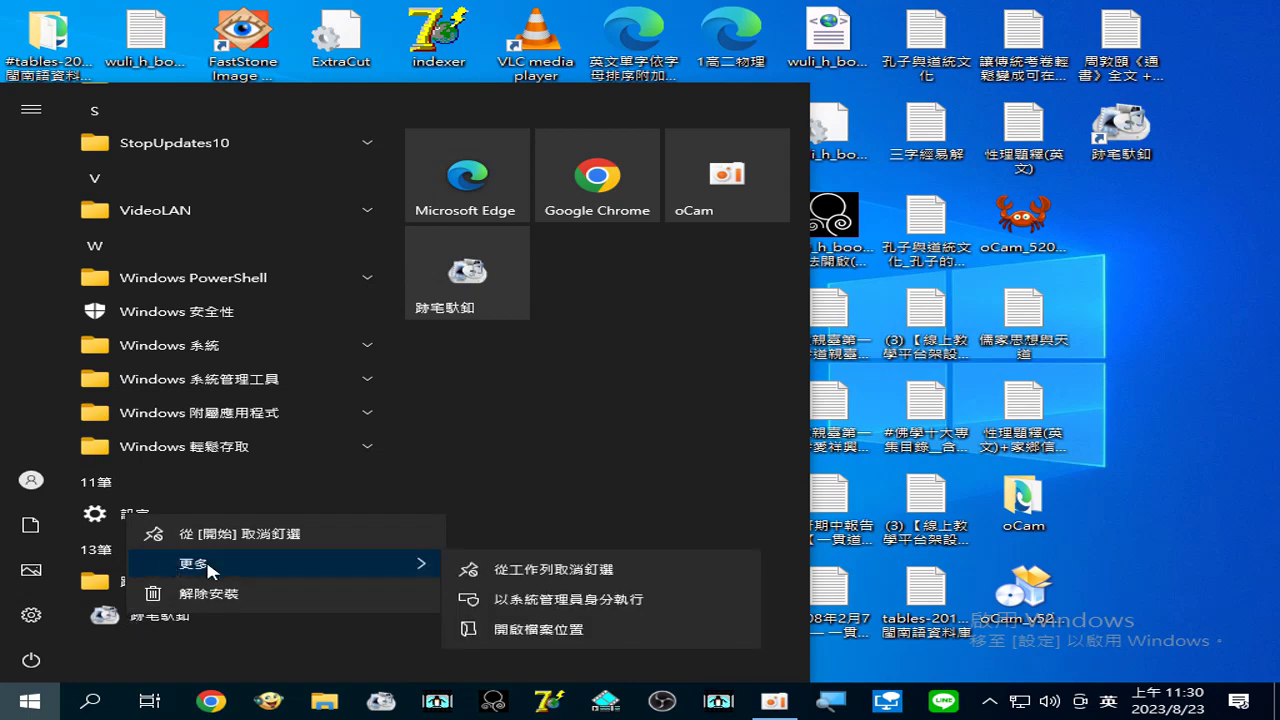
left_click(541, 603)
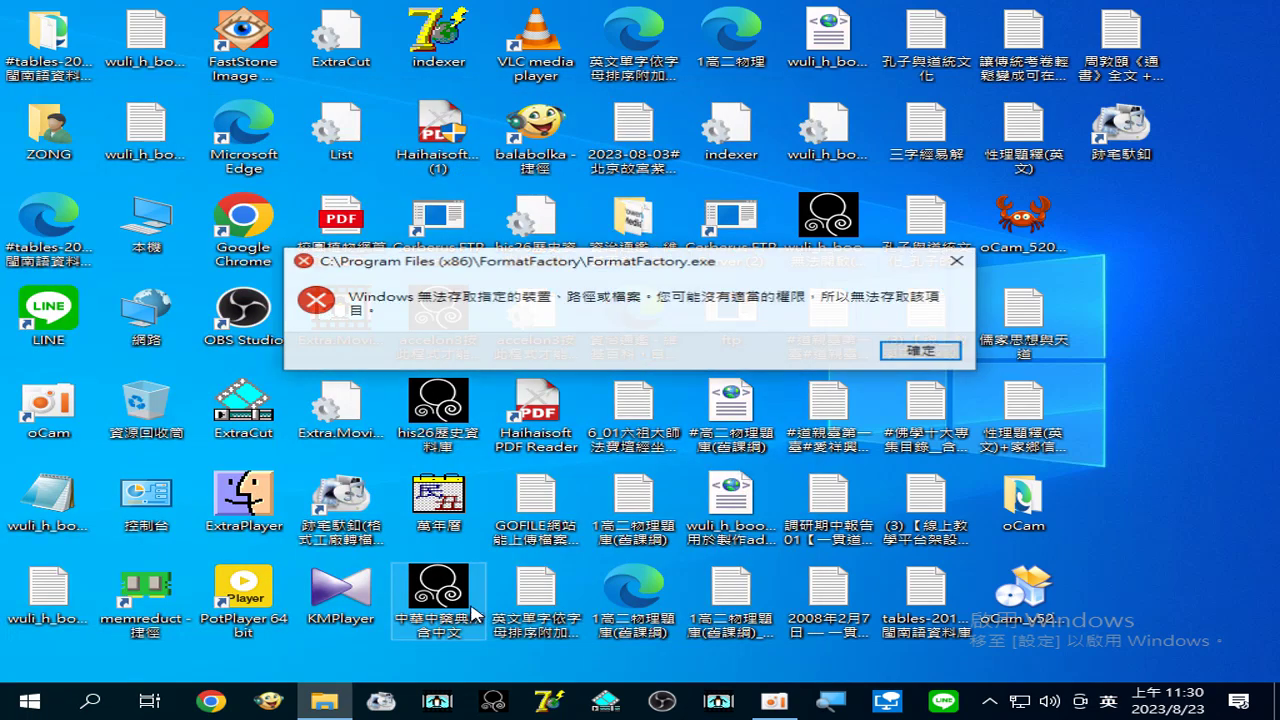
left_click(920, 352)
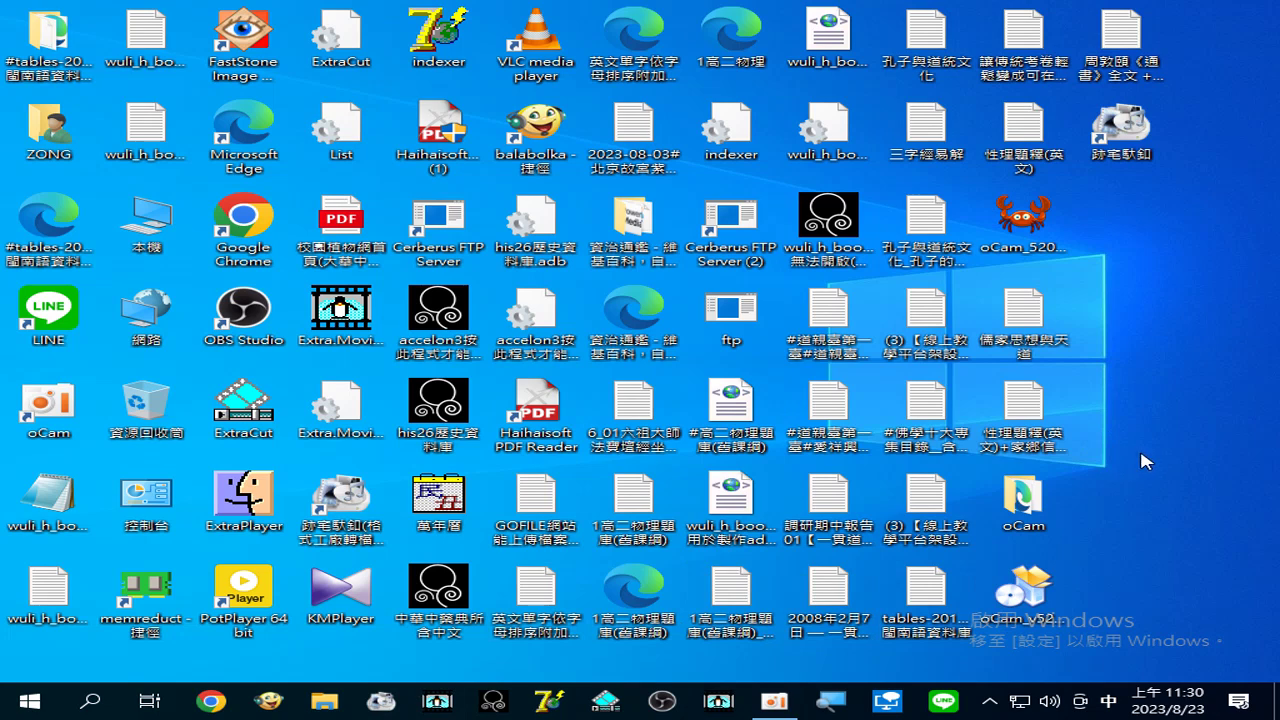
Open the tables-20190402閩南語資料庫 text file from the desktop to view it, and close it
left_click(926, 588)
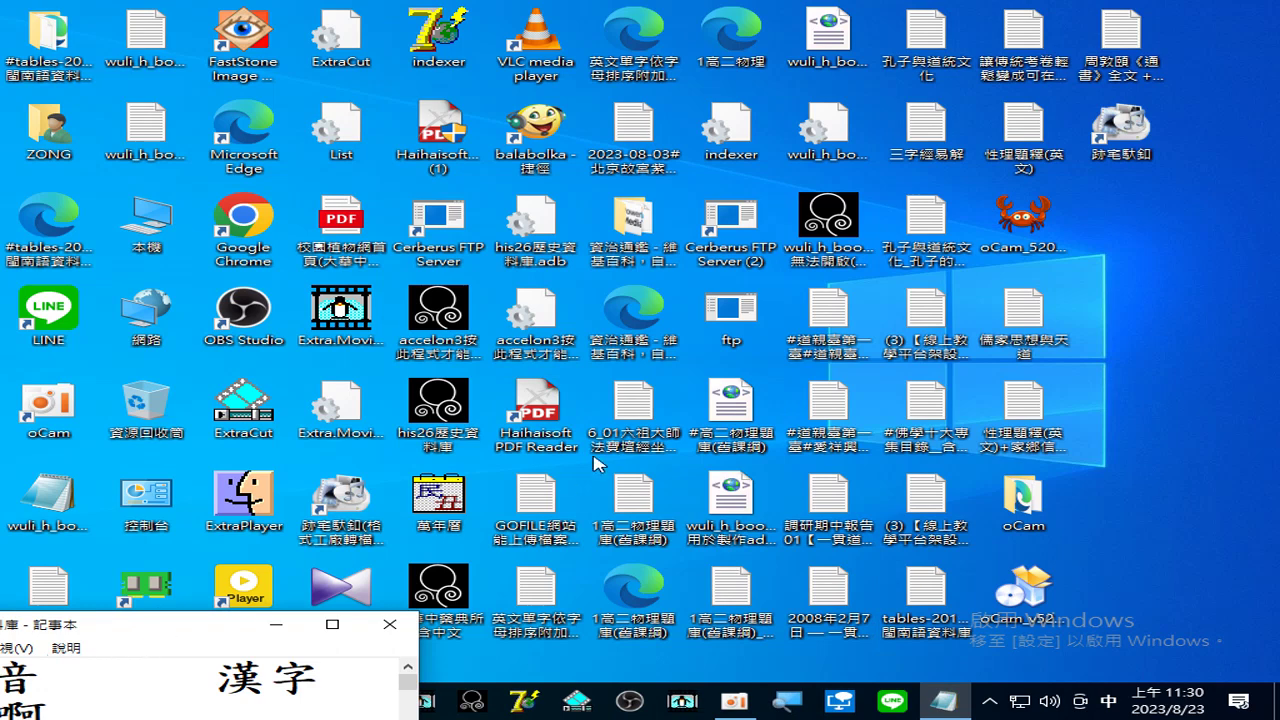
left_click_drag(174, 636, 336, 598)
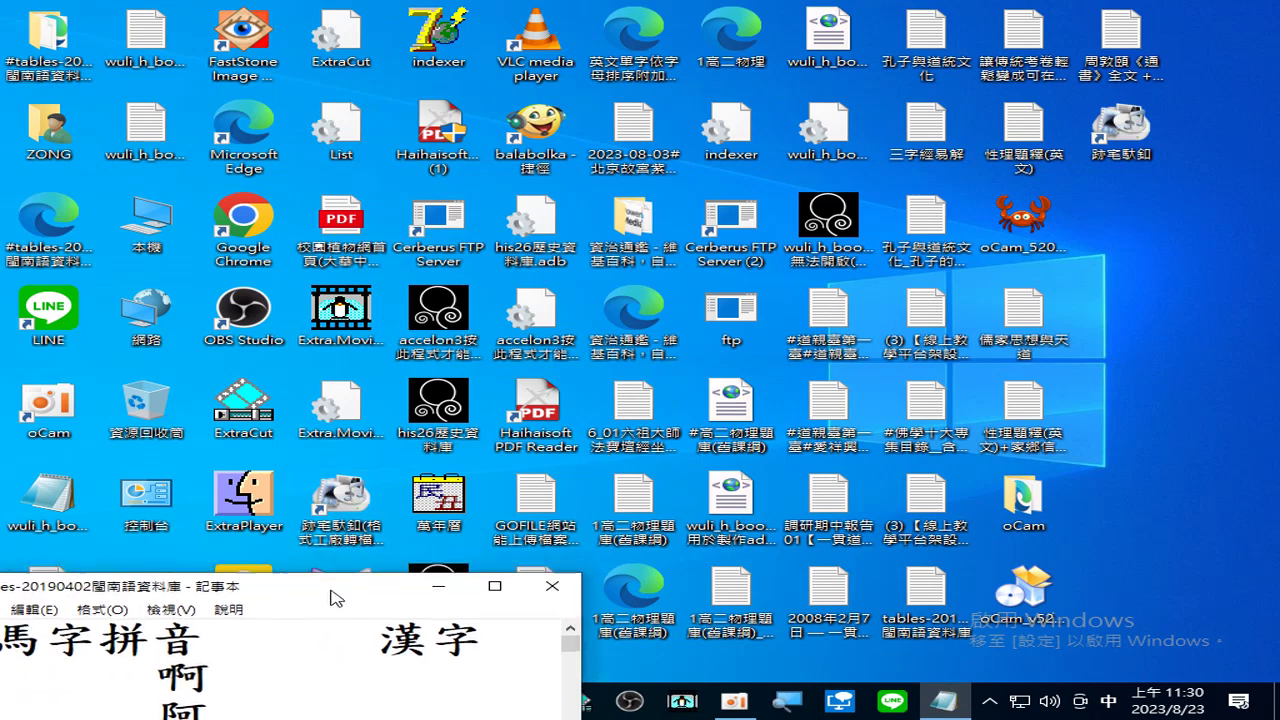
left_click(552, 586)
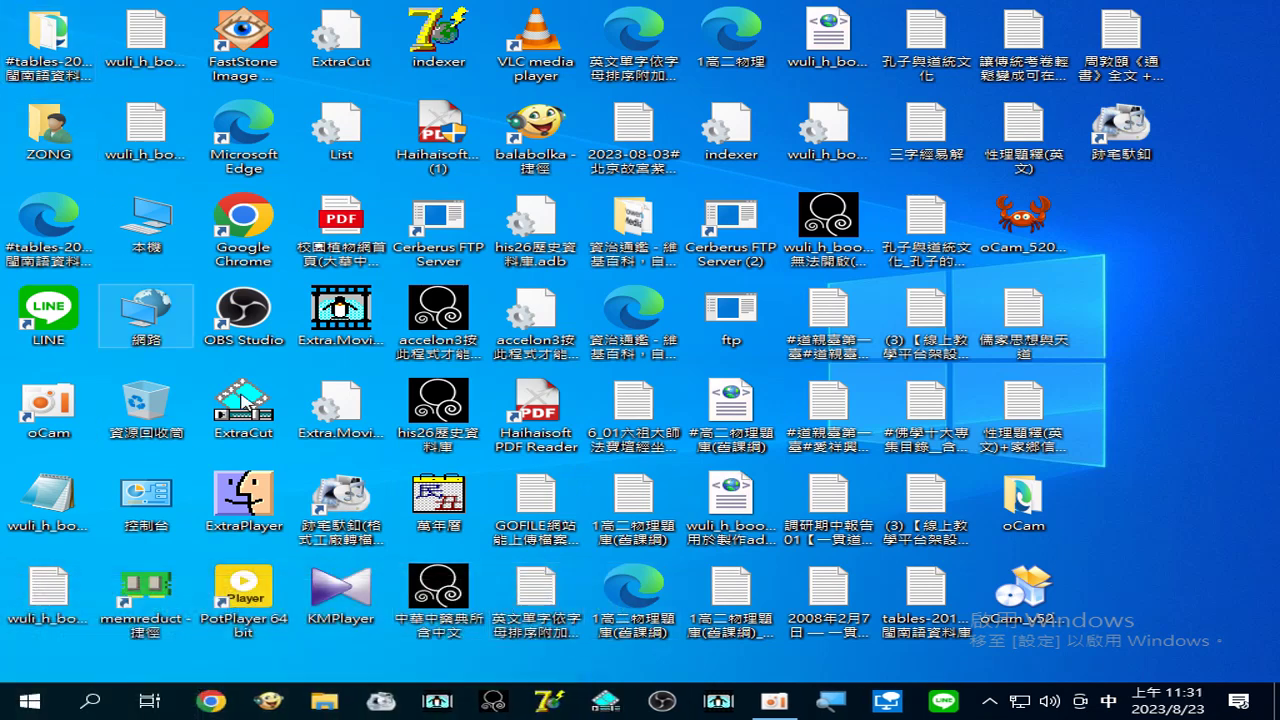
Open File Explorer and look through the recently used files for the FormatFactoryPortable_5.15_azo.exe entries
left_click(90, 704)
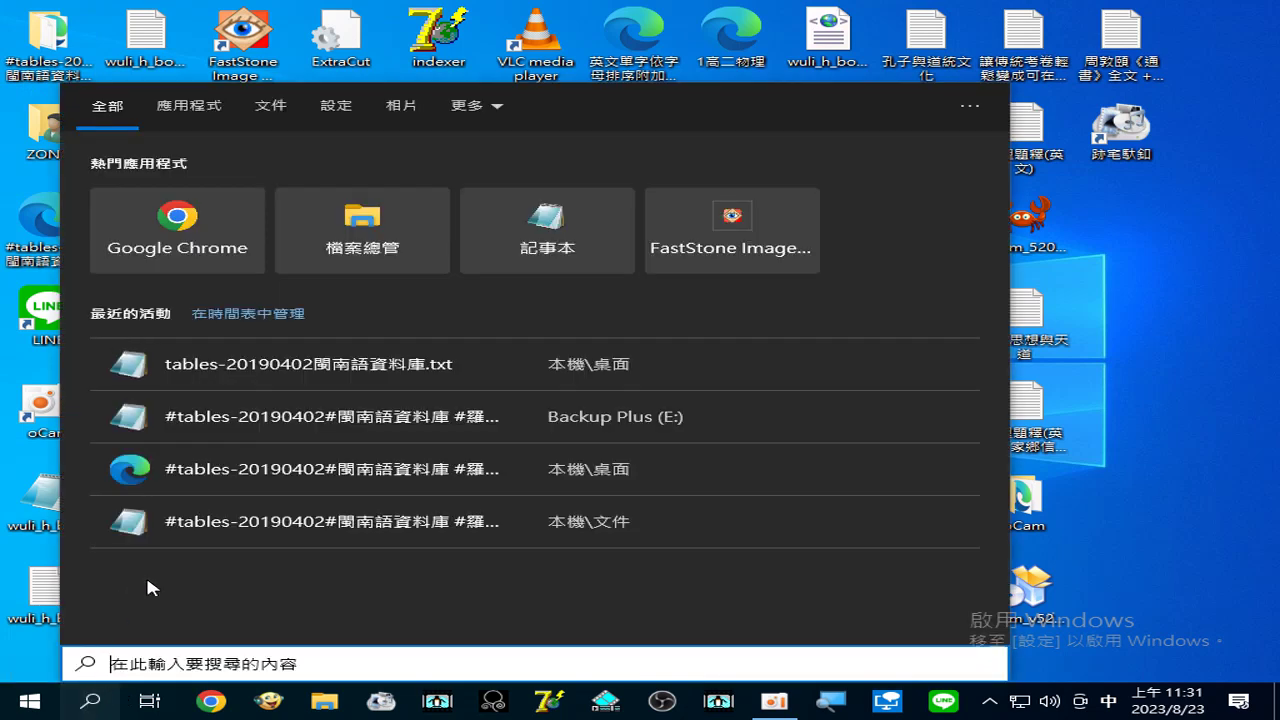
left_click(370, 222)
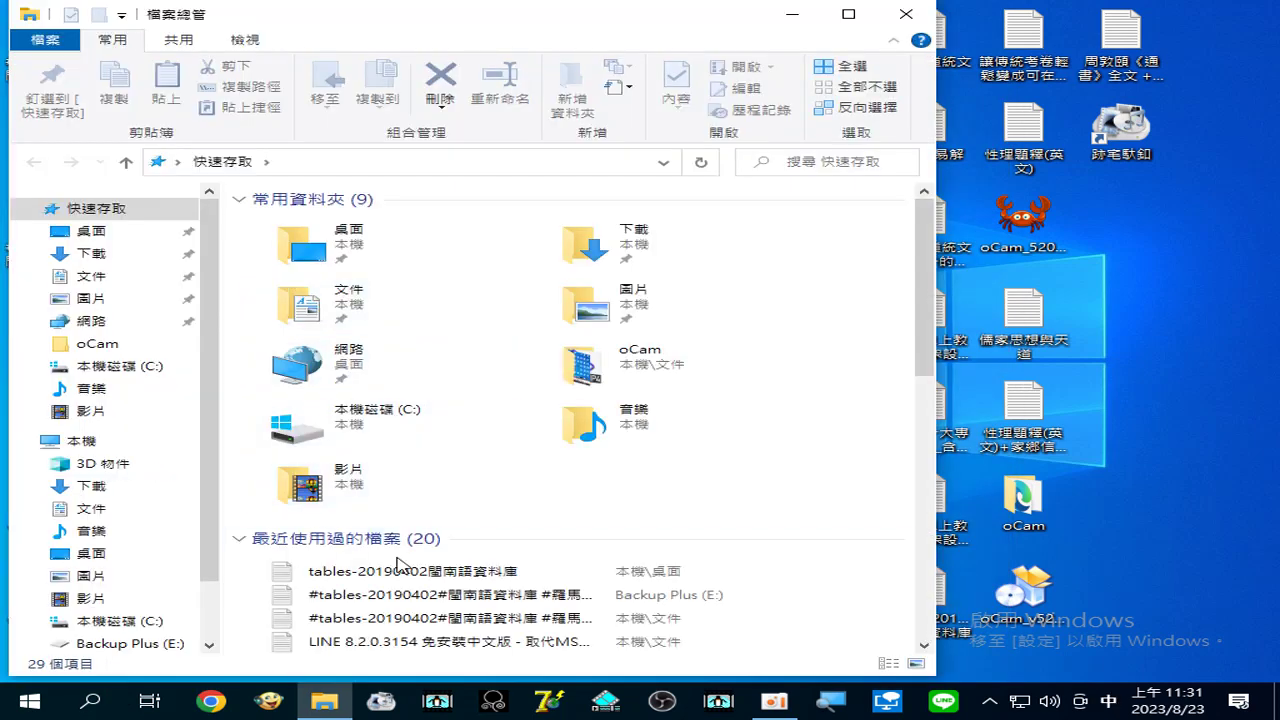
left_click(403, 645)
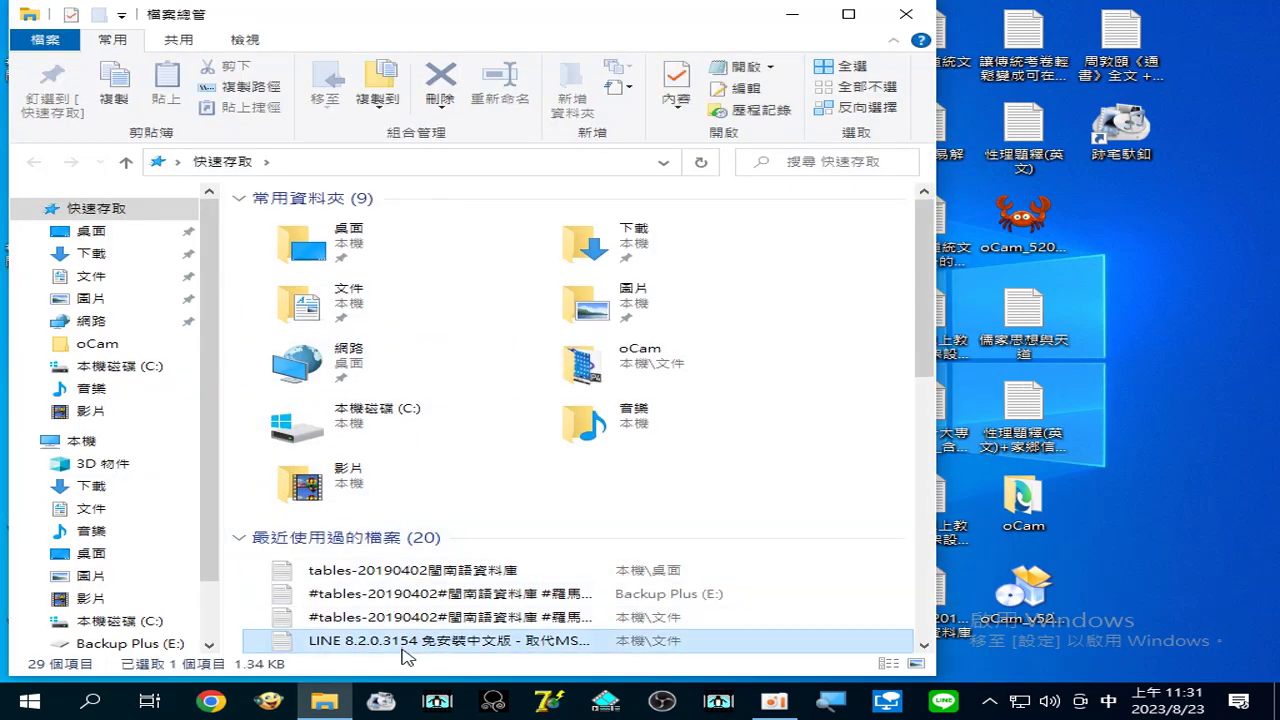
scroll(405, 655, "down", 1)
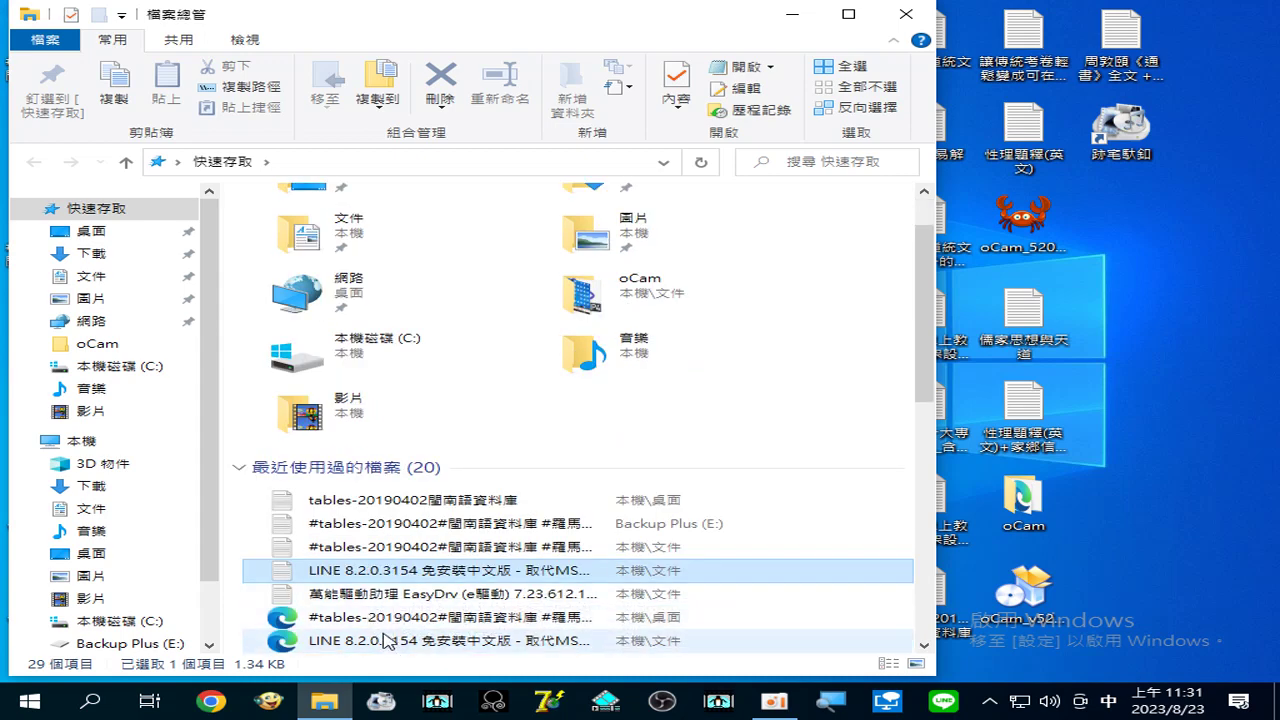
scroll(392, 648, "down", 1)
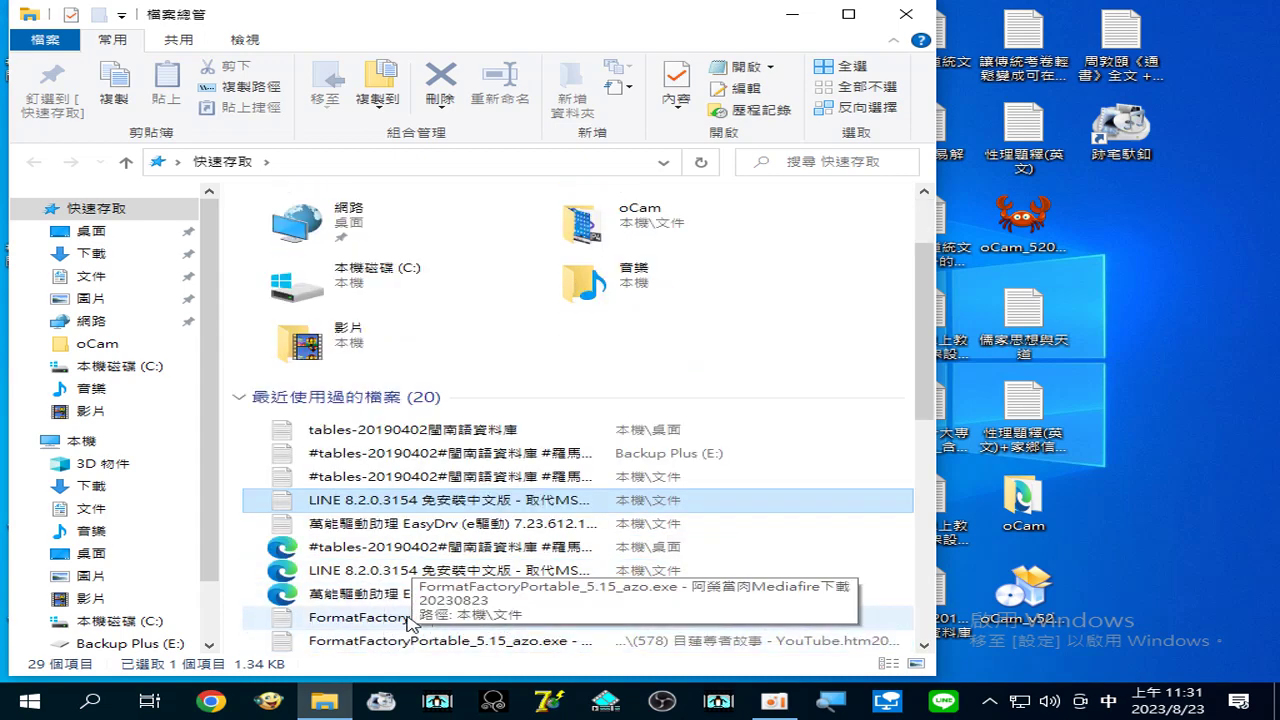
left_click(399, 618)
scroll(399, 637, "down", 1)
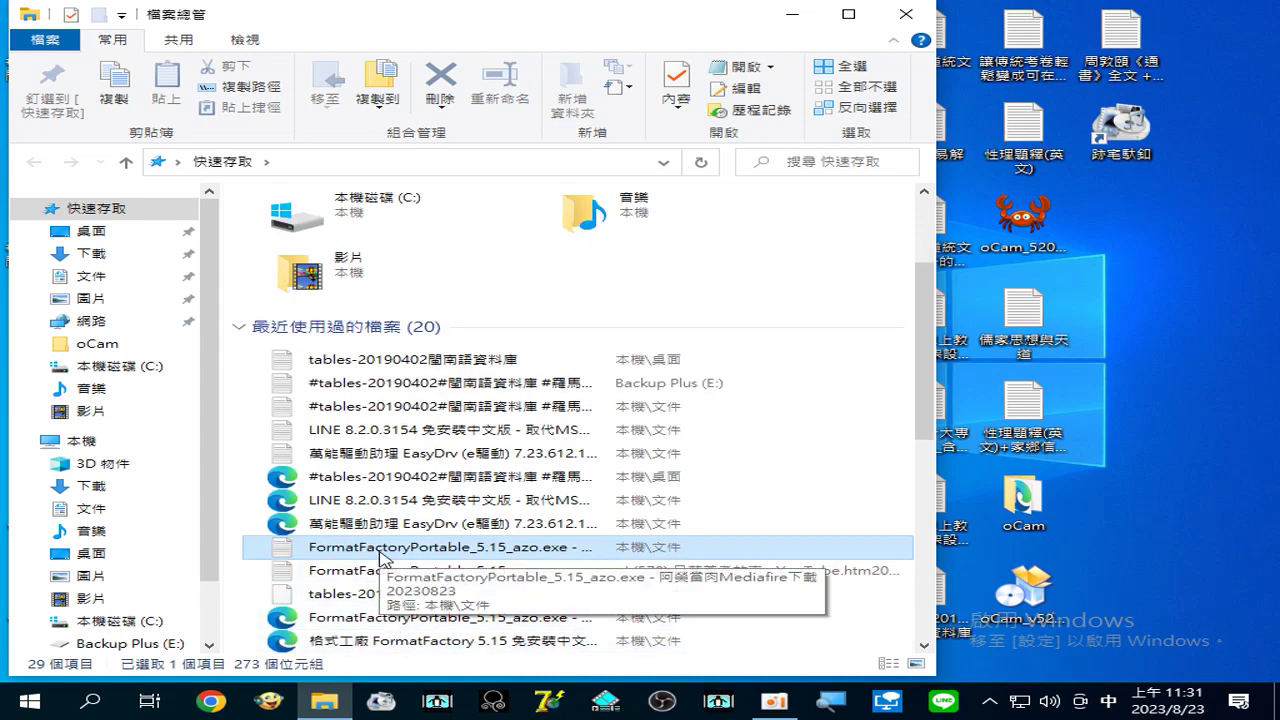
left_click(410, 618)
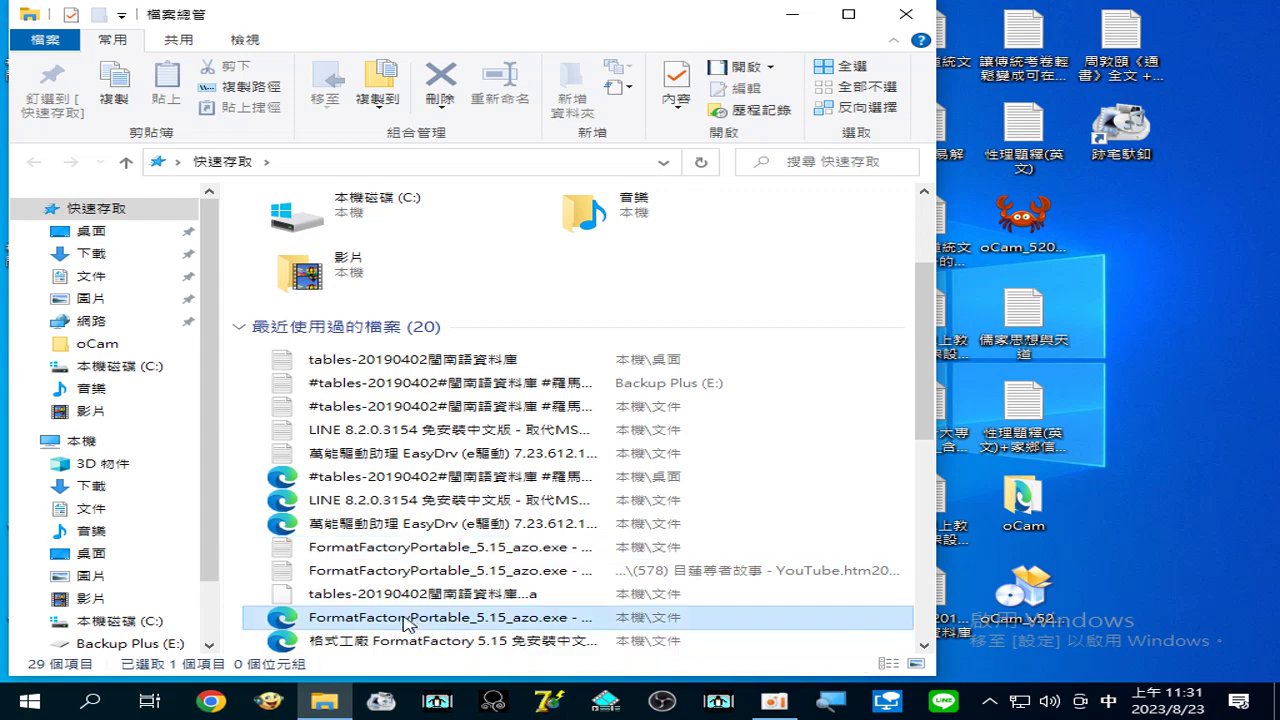
Open the FormatFactoryPortable_5.15_azo.exe text note and read through its download links
left_click(394, 553)
double_click(394, 553)
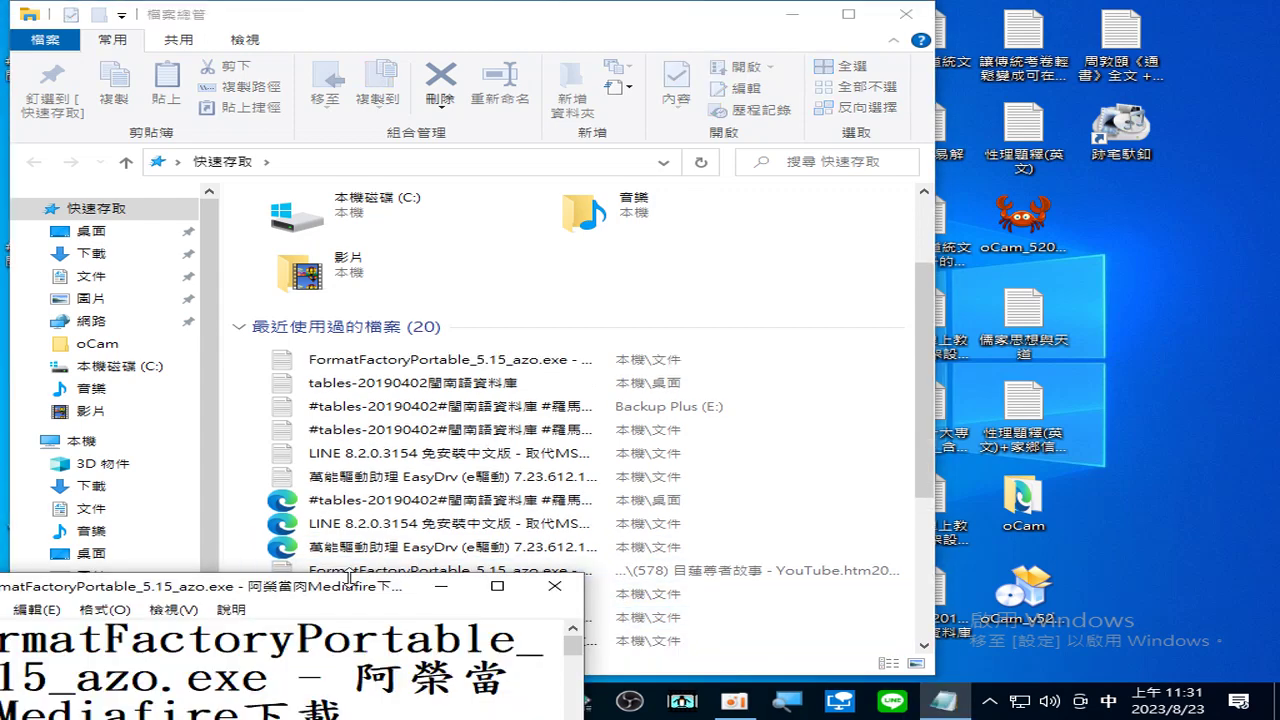
left_click_drag(340, 588, 414, 356)
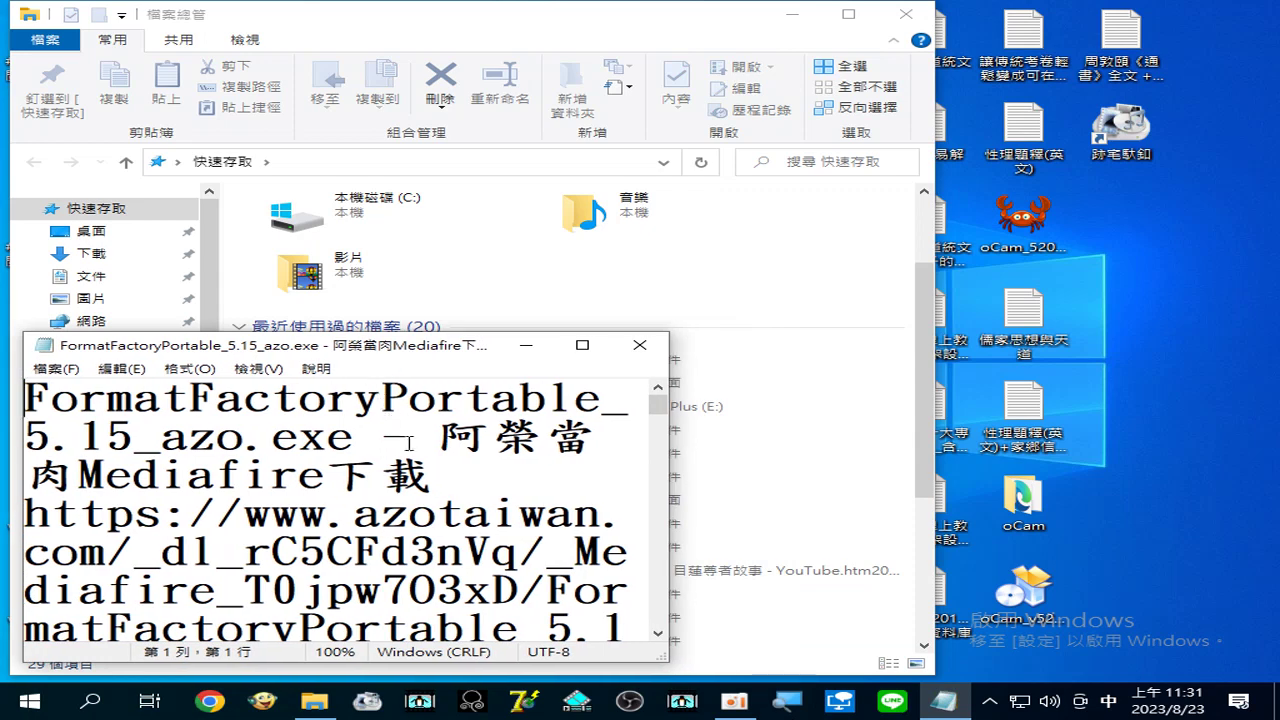
scroll(408, 448, "down", 1)
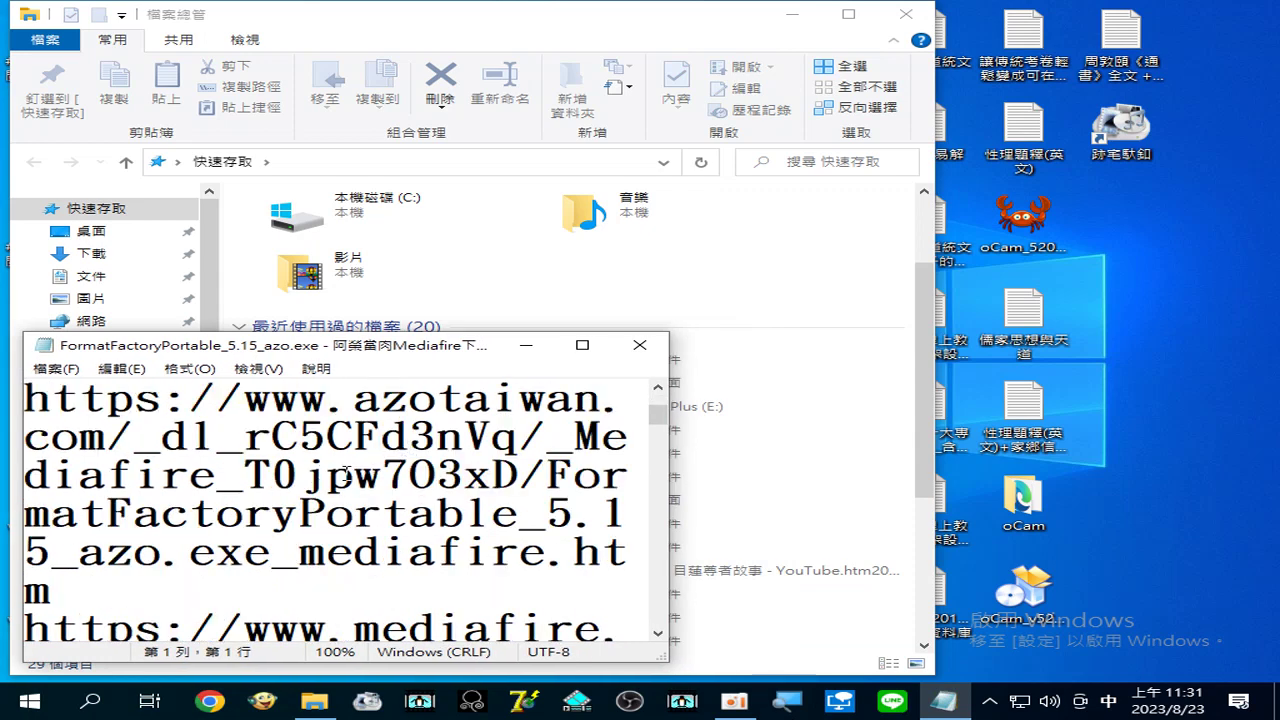
scroll(345, 476, "down", 1)
scroll(350, 483, "down", 1)
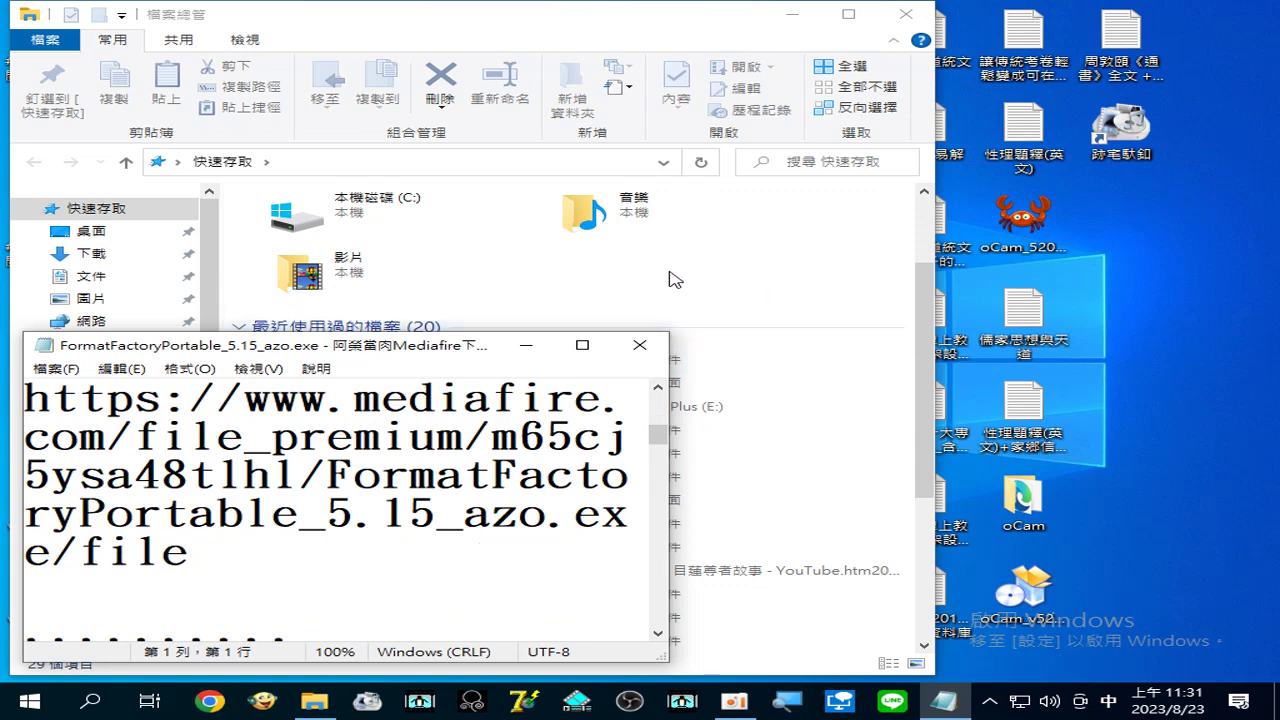
Switch back to File Explorer and open the FormatFactory folder on the C: drive
left_click(470, 231)
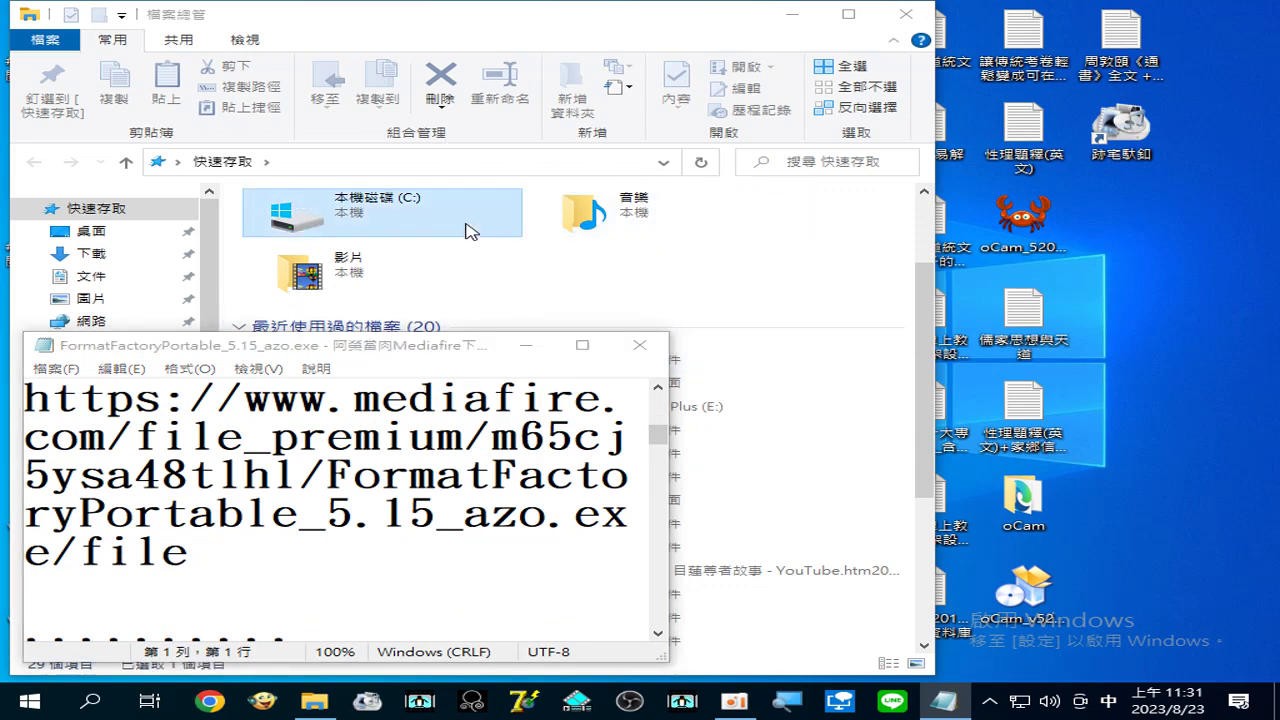
left_click(470, 231)
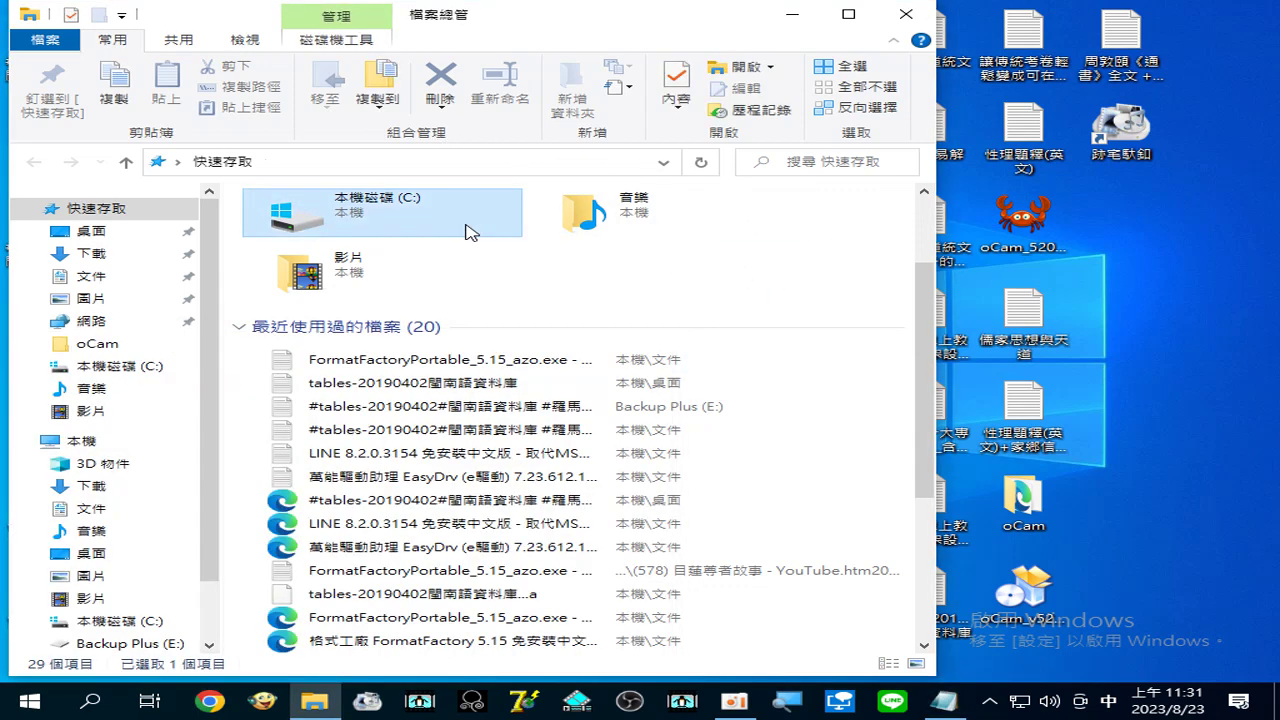
double_click(443, 212)
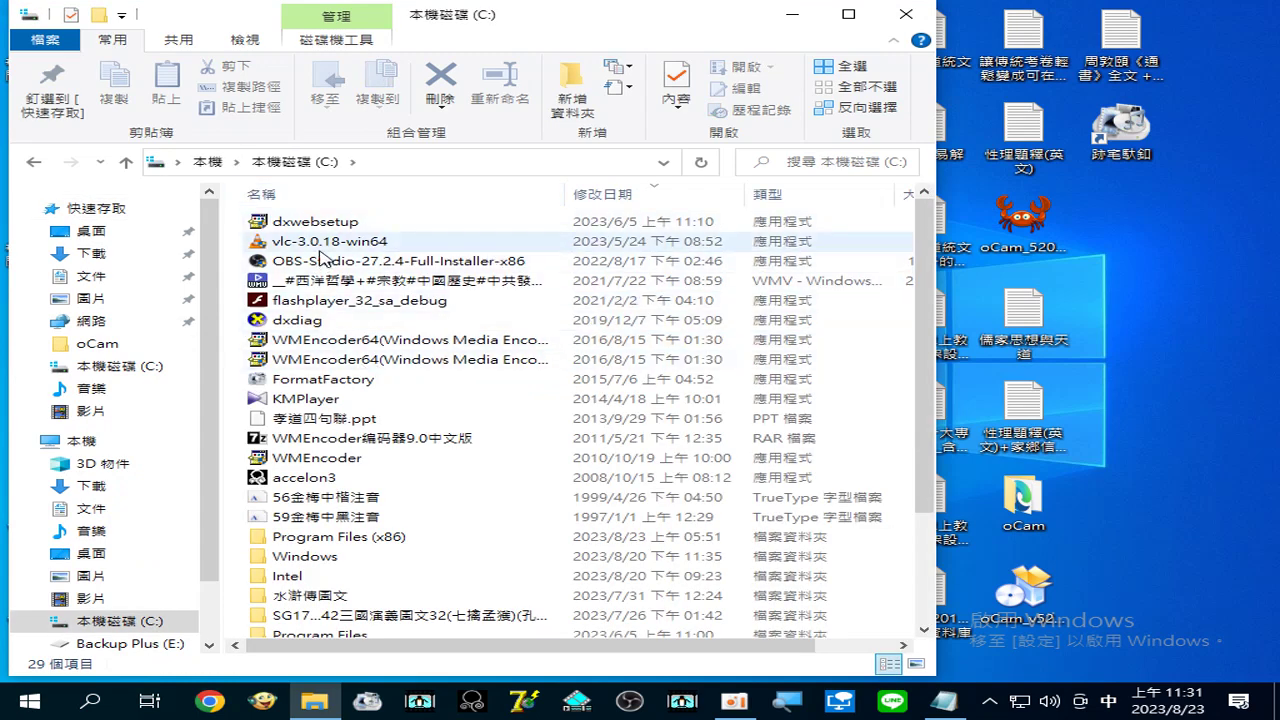
scroll(410, 420, "down", 1)
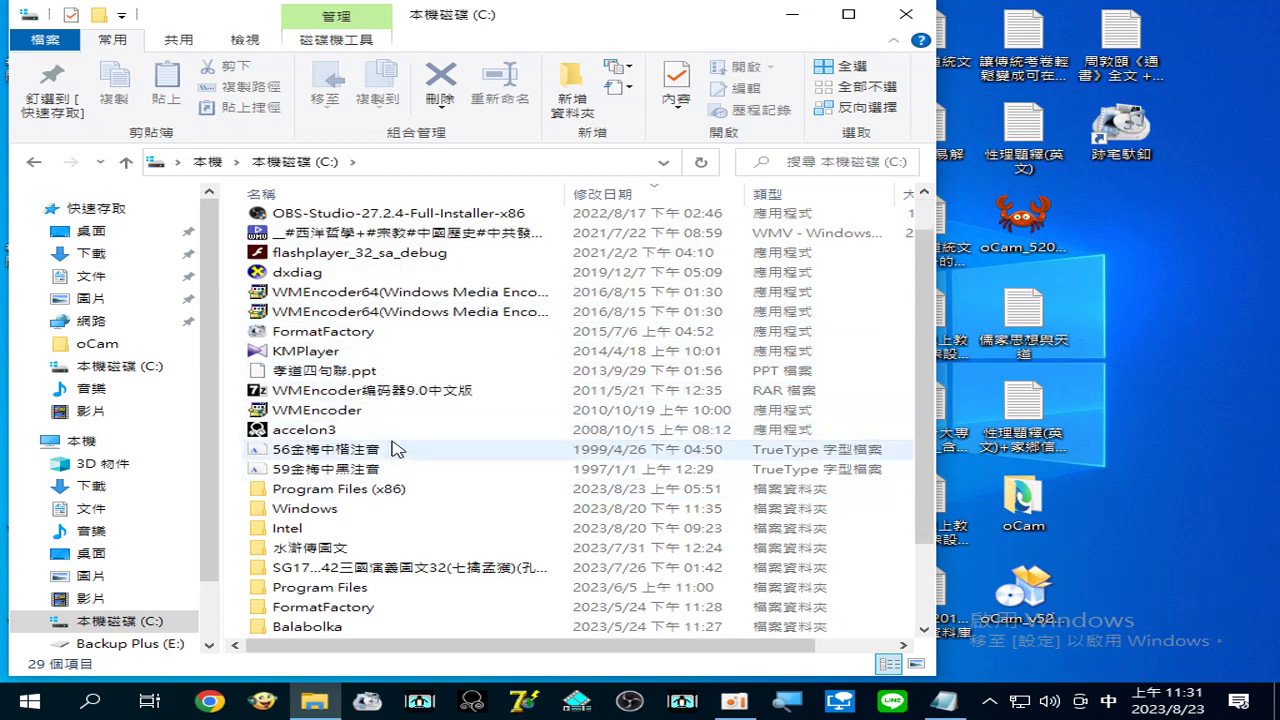
scroll(355, 567, "down", 2)
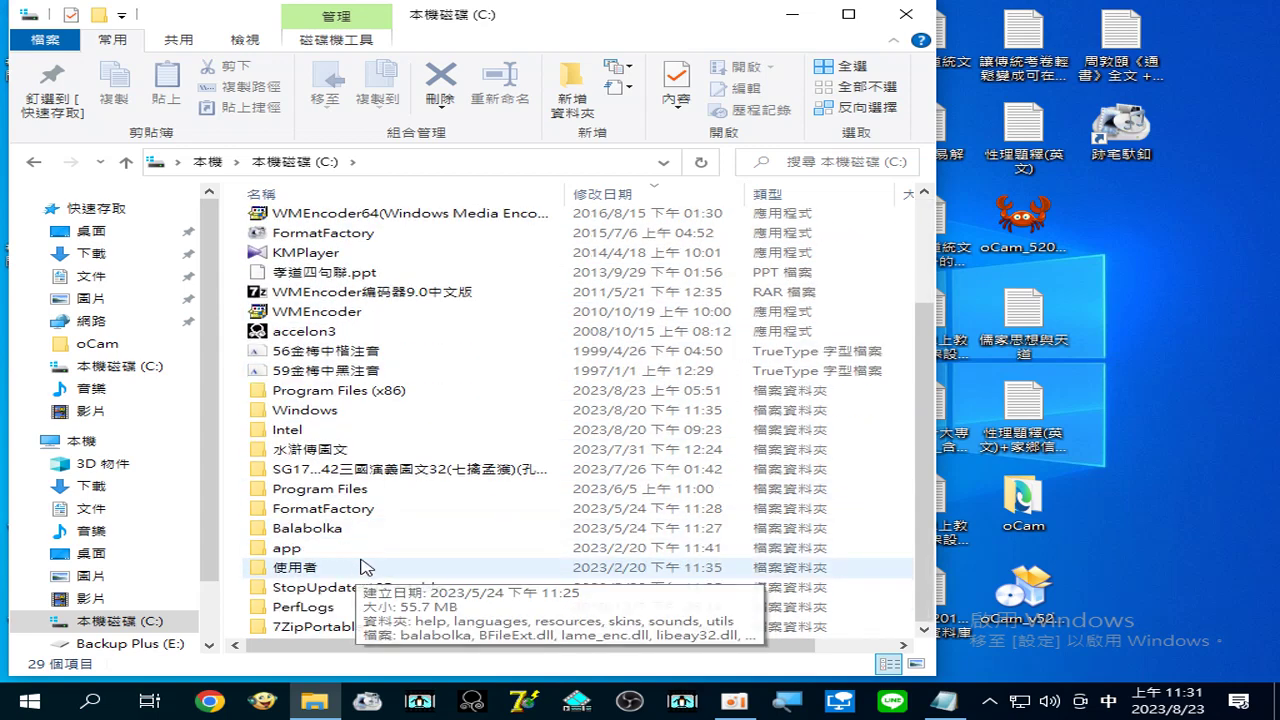
double_click(340, 510)
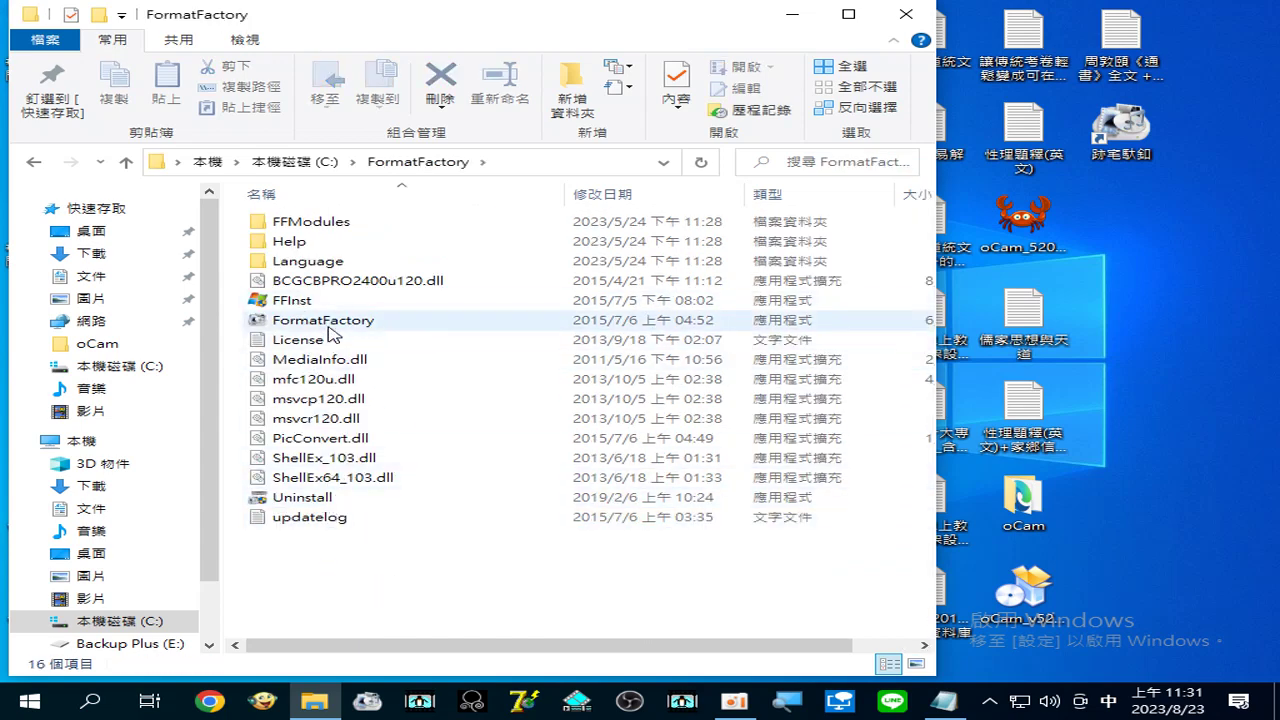
Try to run the FormatFactory application from its folder, and return to the C: drive
left_click(333, 331)
double_click(333, 331)
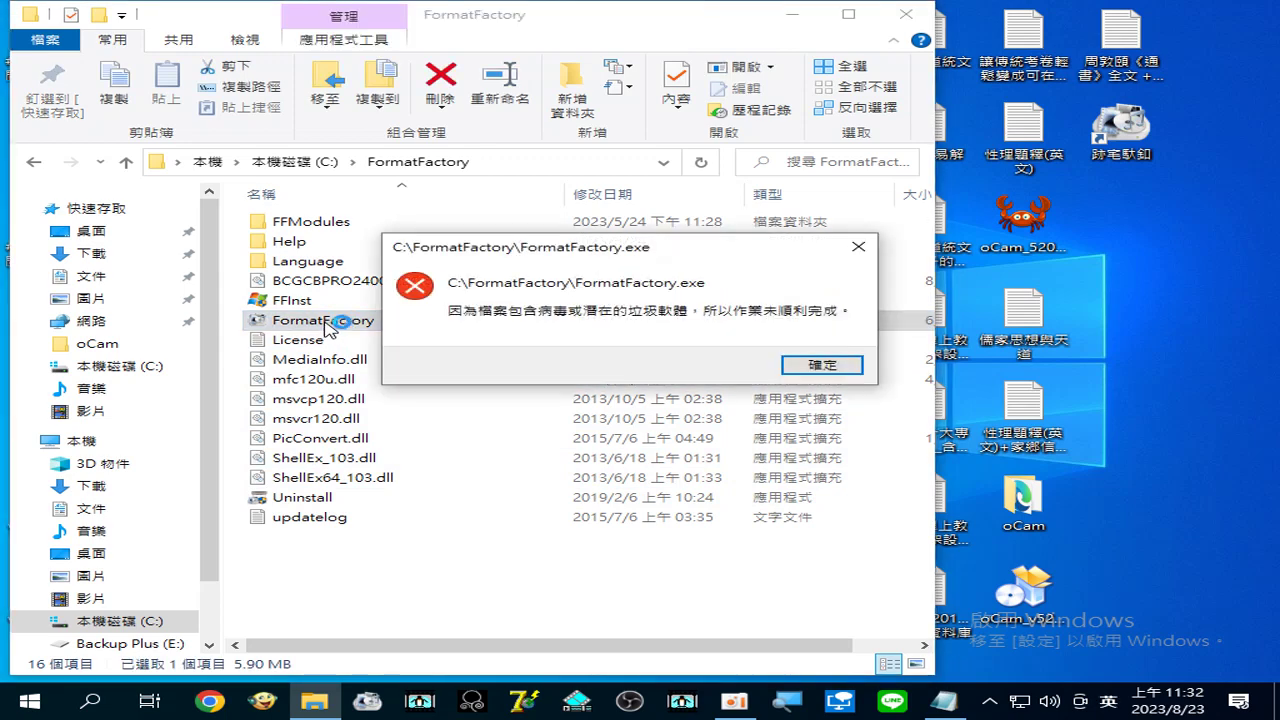
left_click(808, 370)
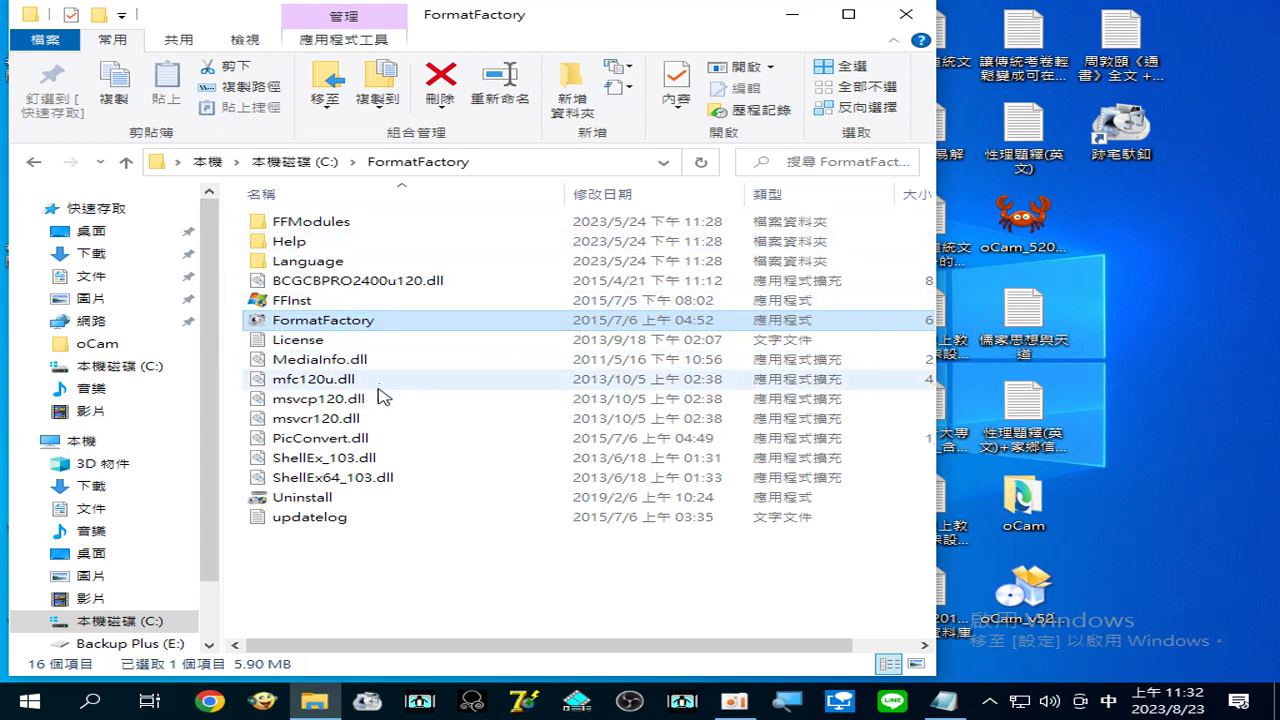
double_click(340, 322)
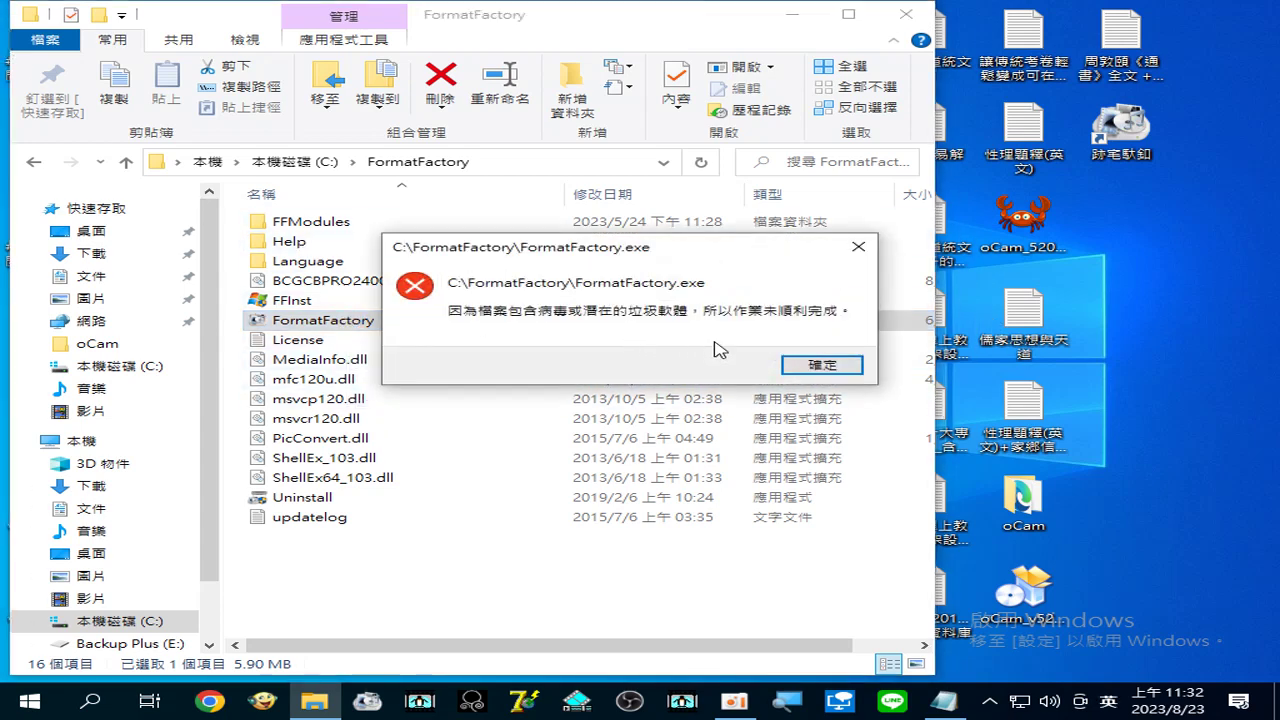
left_click(822, 364)
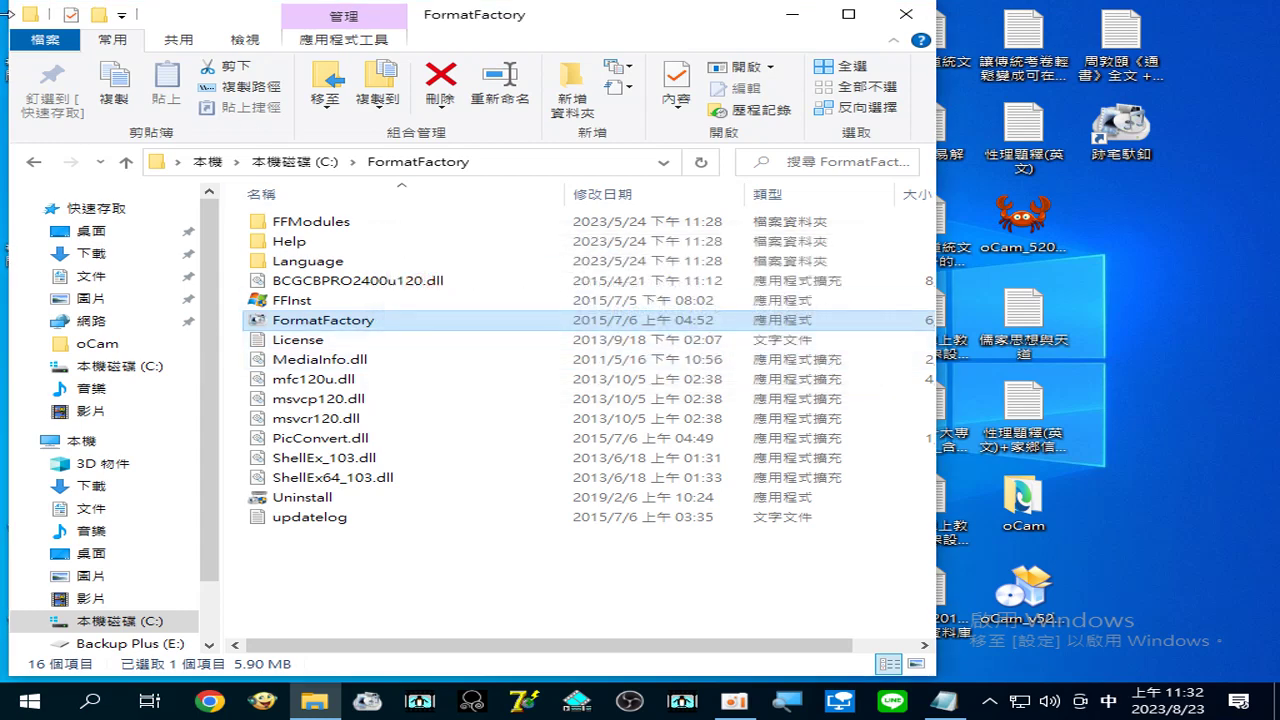
left_click(33, 162)
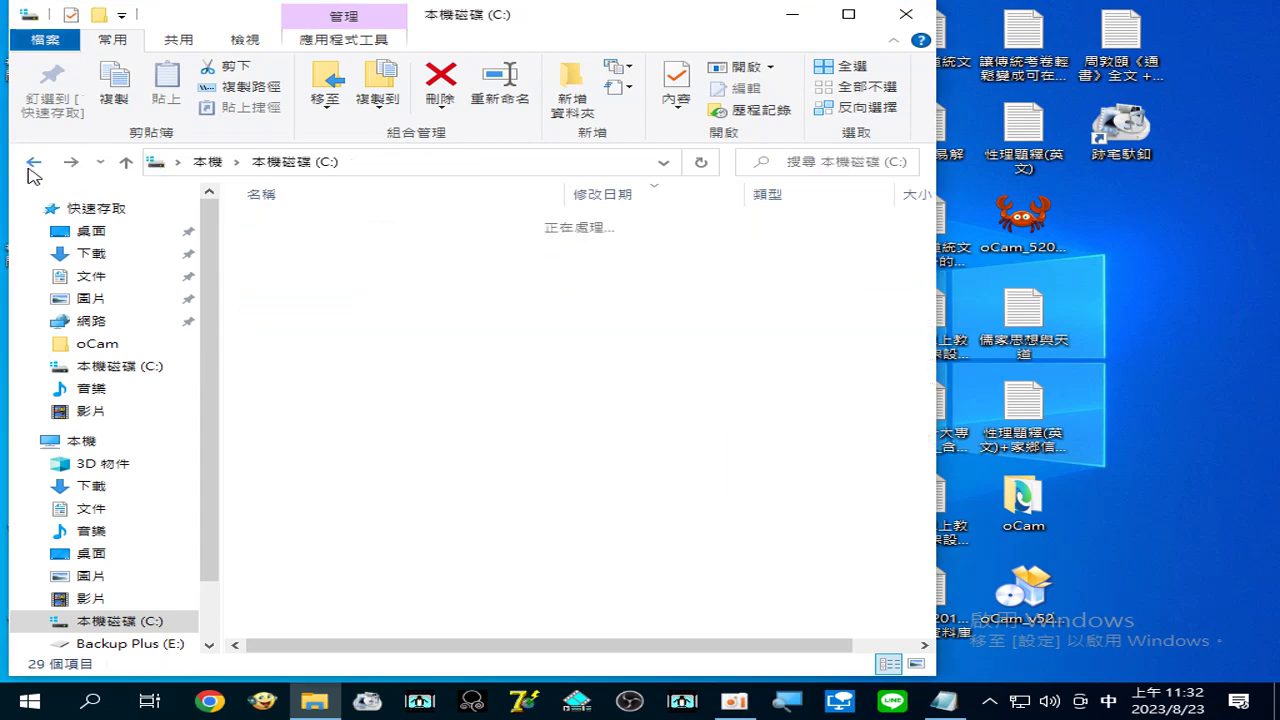
Delete the FormatFactory folder from the C: drive
right_click(305, 636)
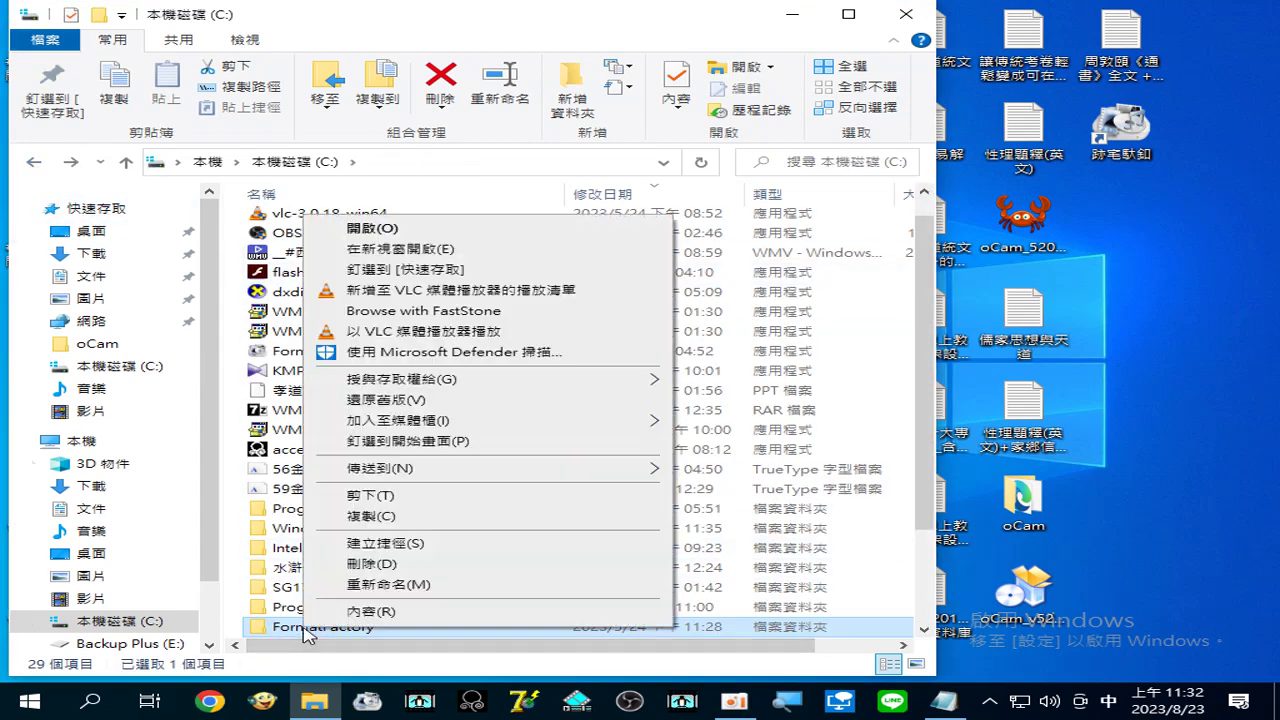
left_click(395, 563)
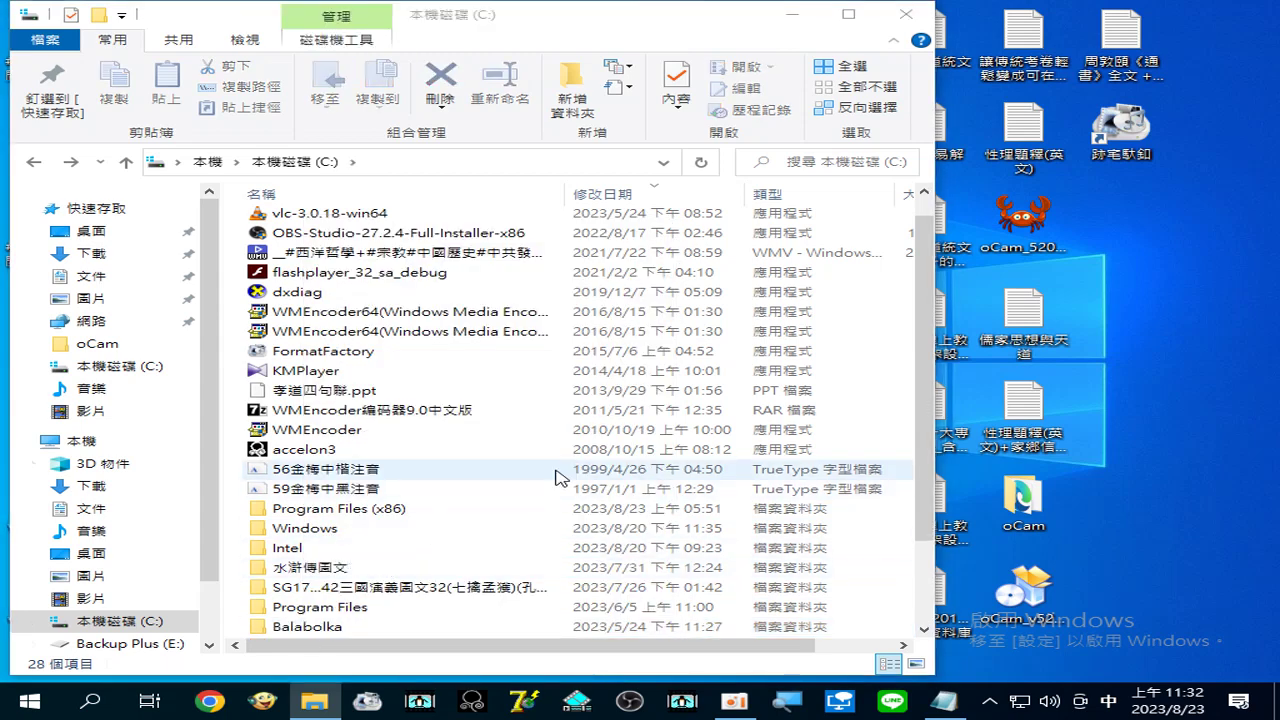
scroll(440, 446, "down", 2)
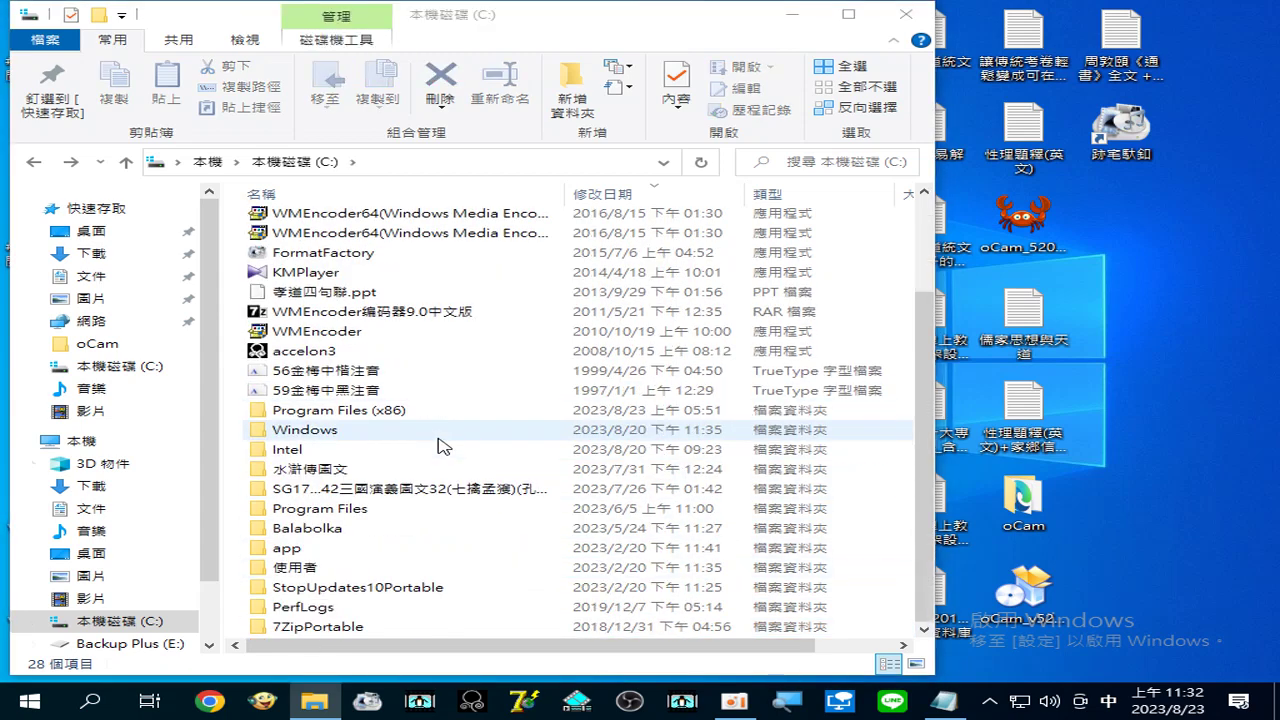
Try to run the FormatFactory application file stored directly on the C: drive, and dismiss the error
scroll(432, 446, "up", 2)
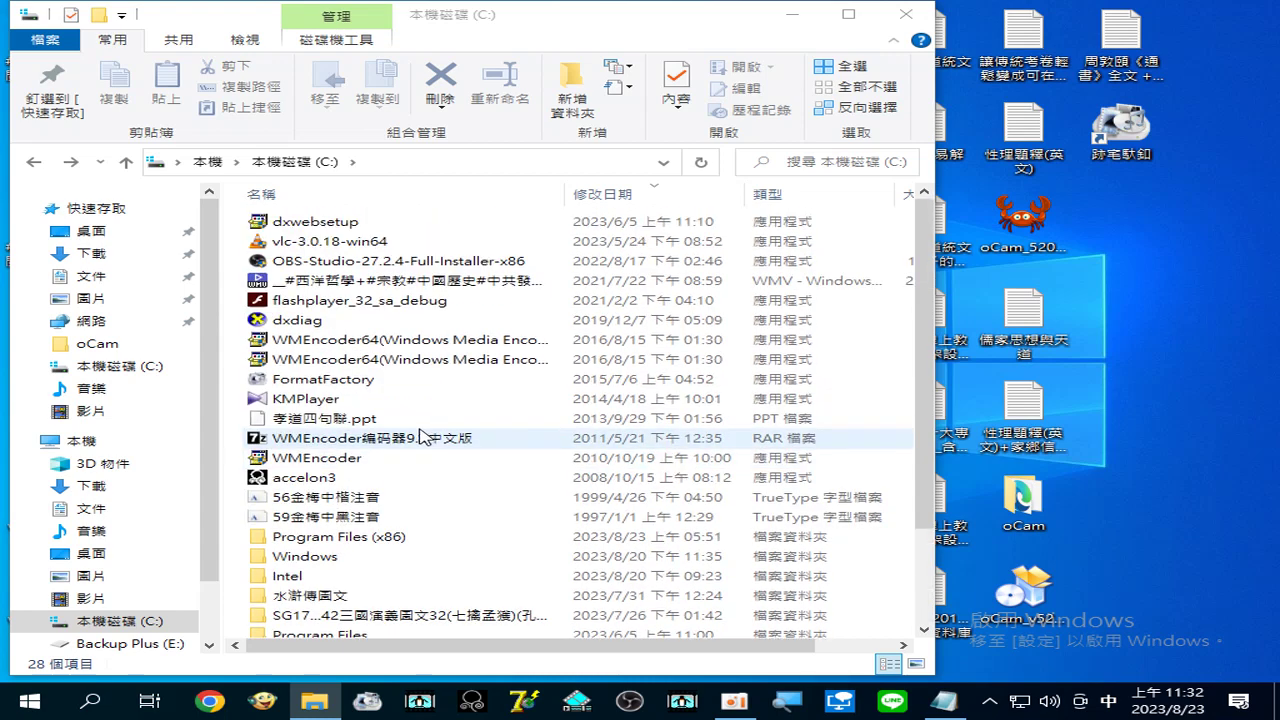
left_click(350, 384)
double_click(350, 384)
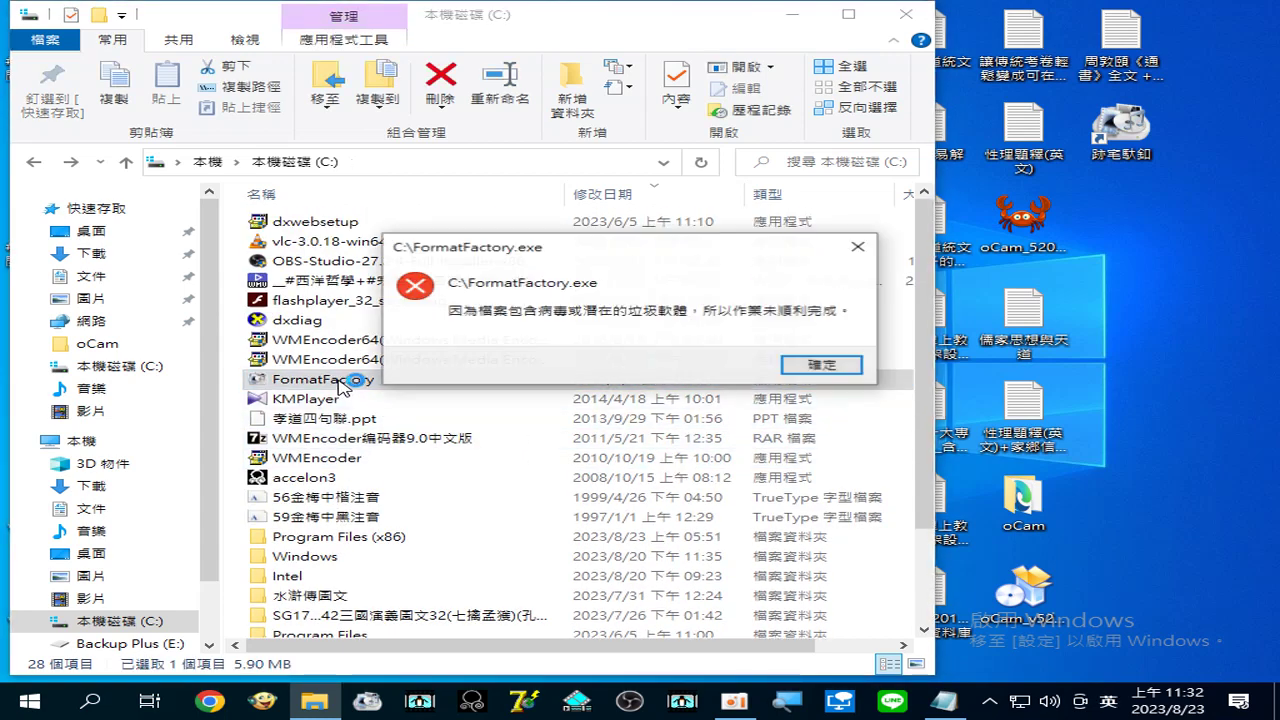
left_click(818, 366)
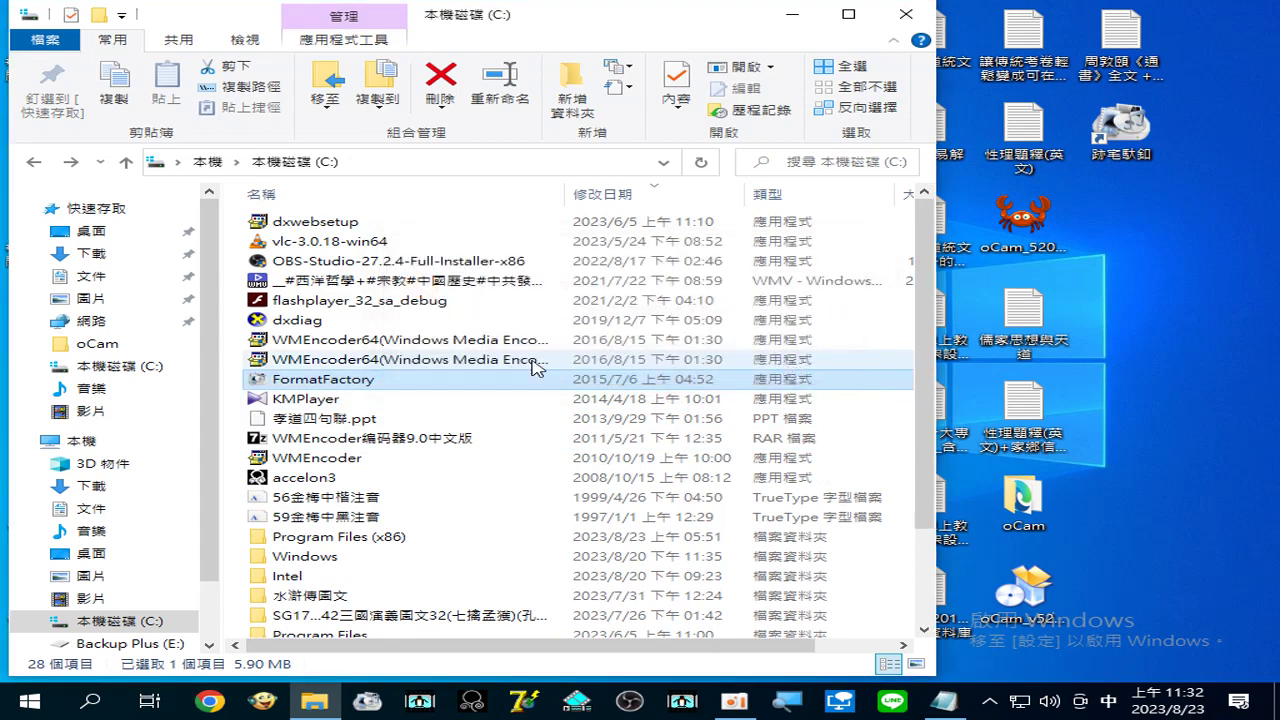
Delete the FormatFactory application file from the C: drive, continuing with administrator permission
right_click(350, 388)
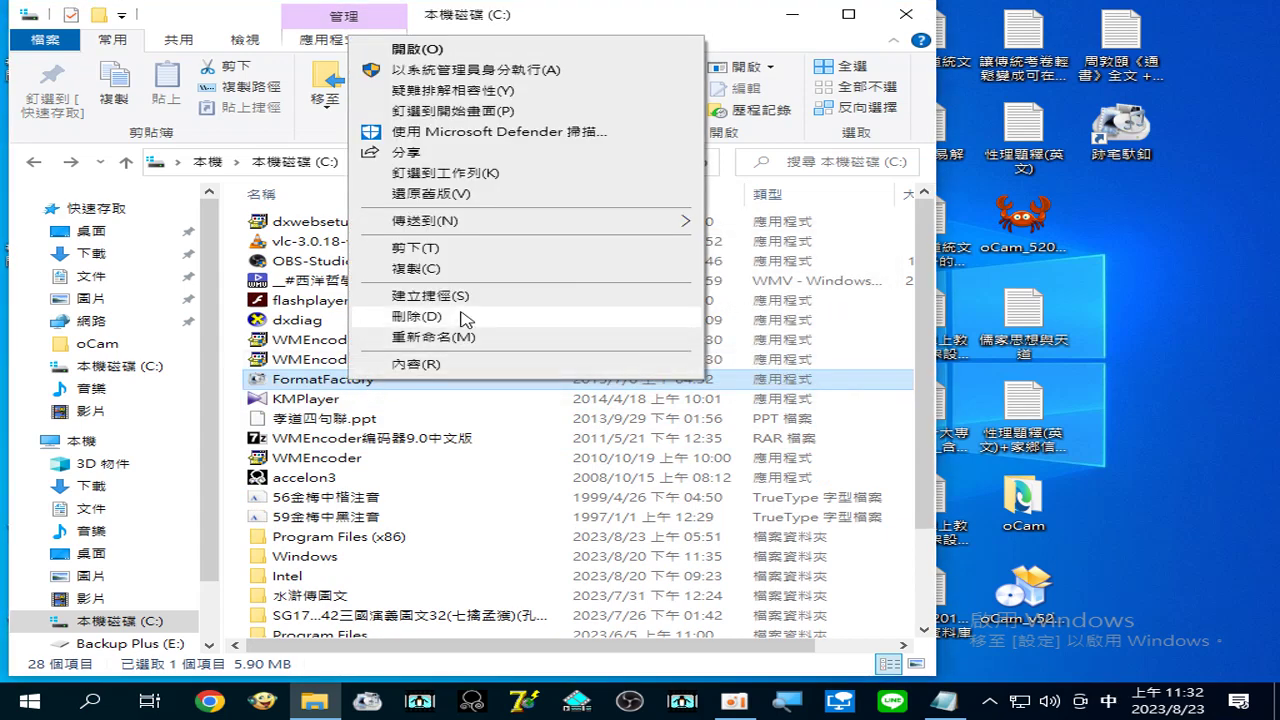
left_click(506, 318)
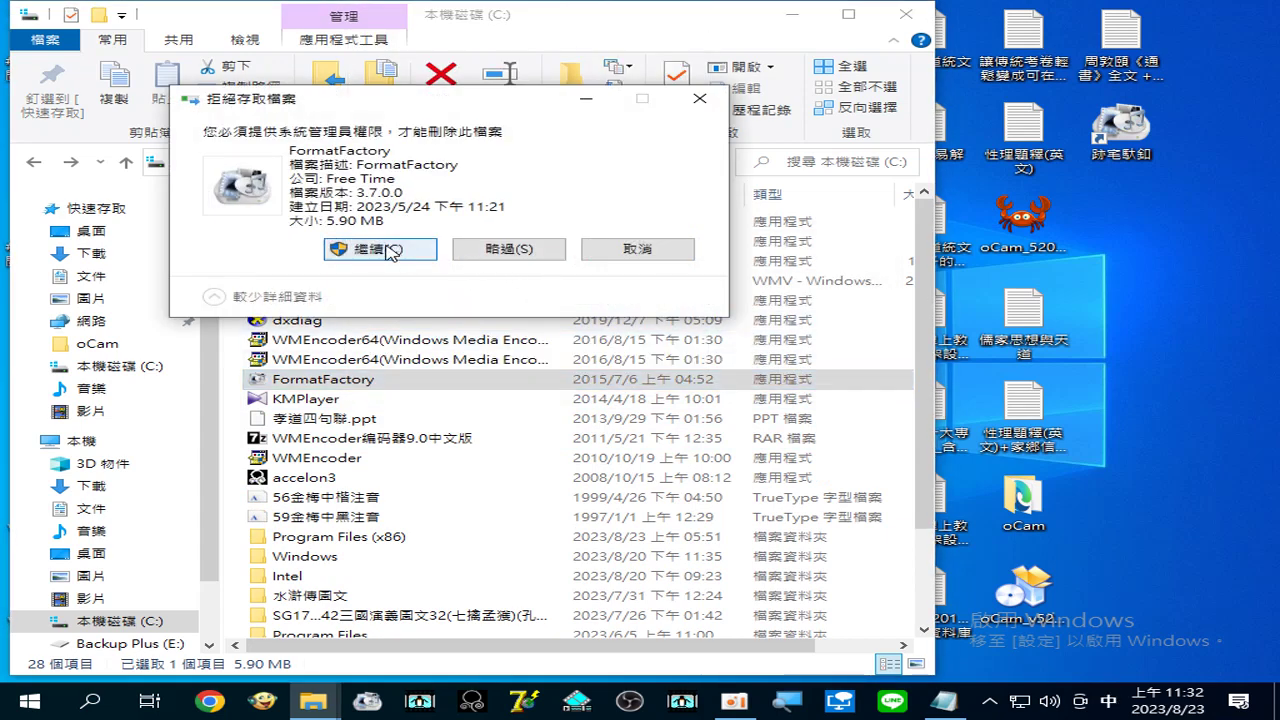
left_click(383, 255)
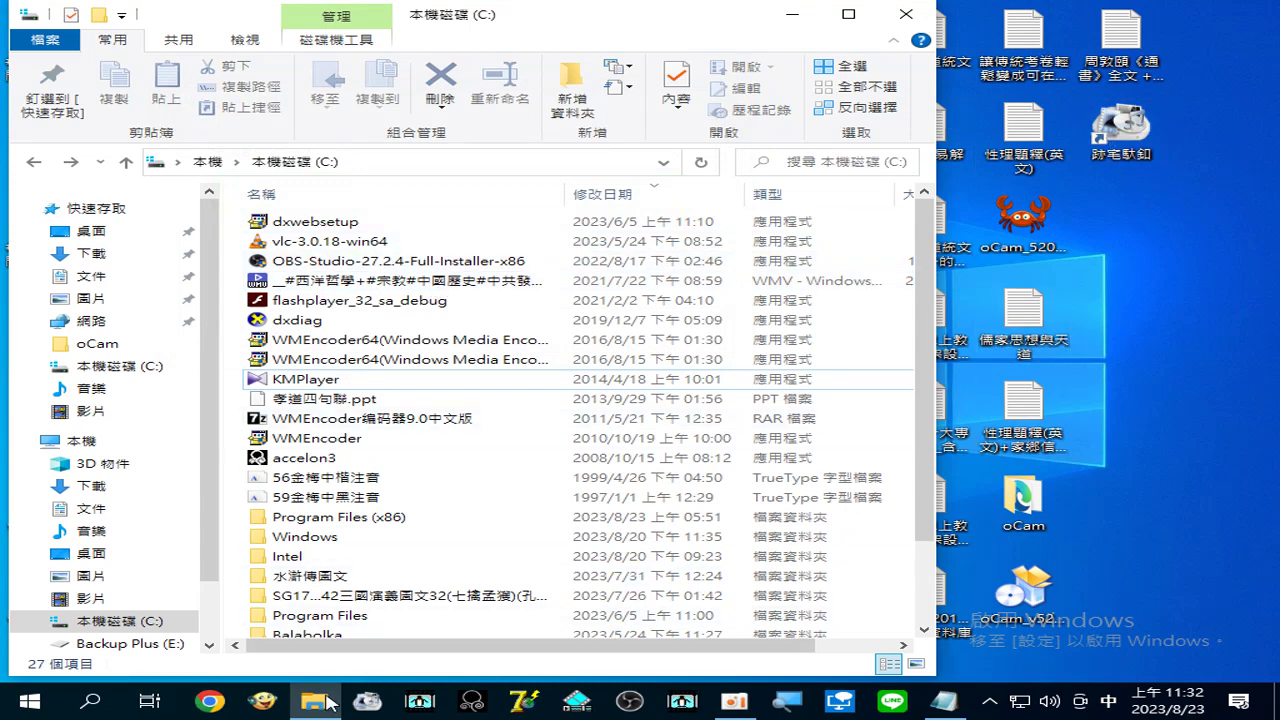
Try to launch the converter 跡宅馱鈕(格式工廠轉檔程式) pinned to the taskbar, and dismiss the error
right_click(366, 703)
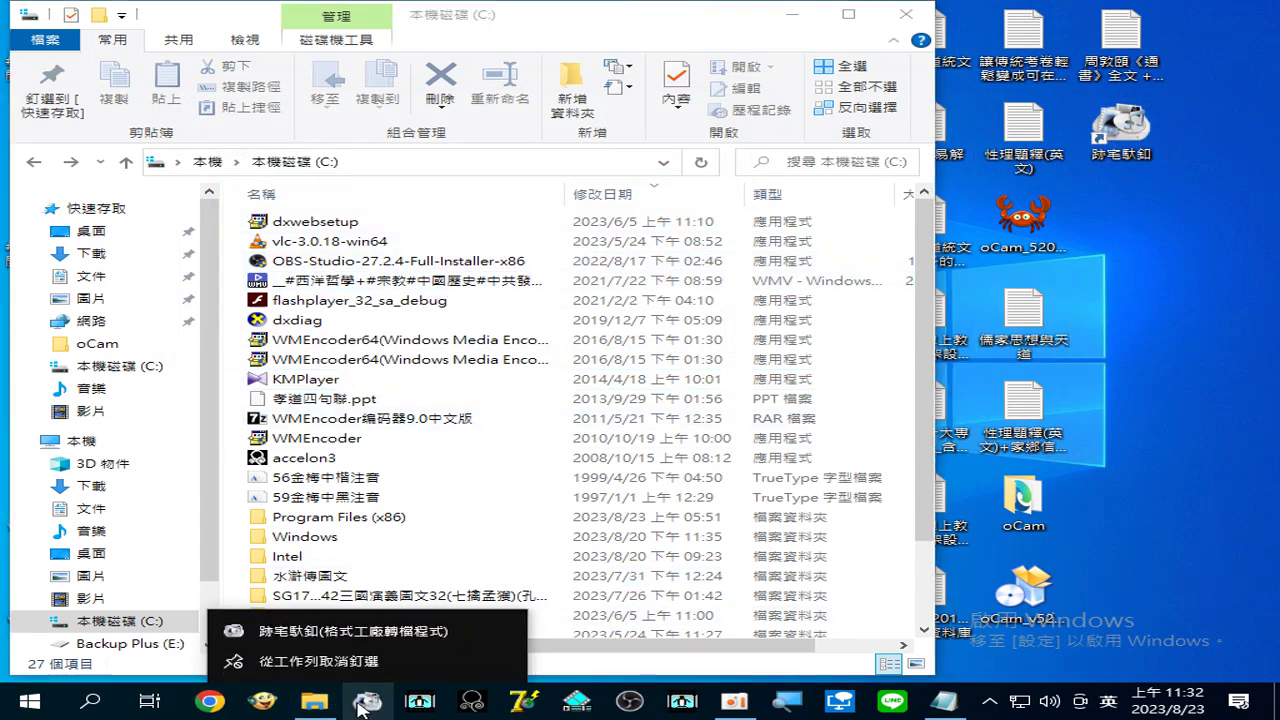
left_click(350, 631)
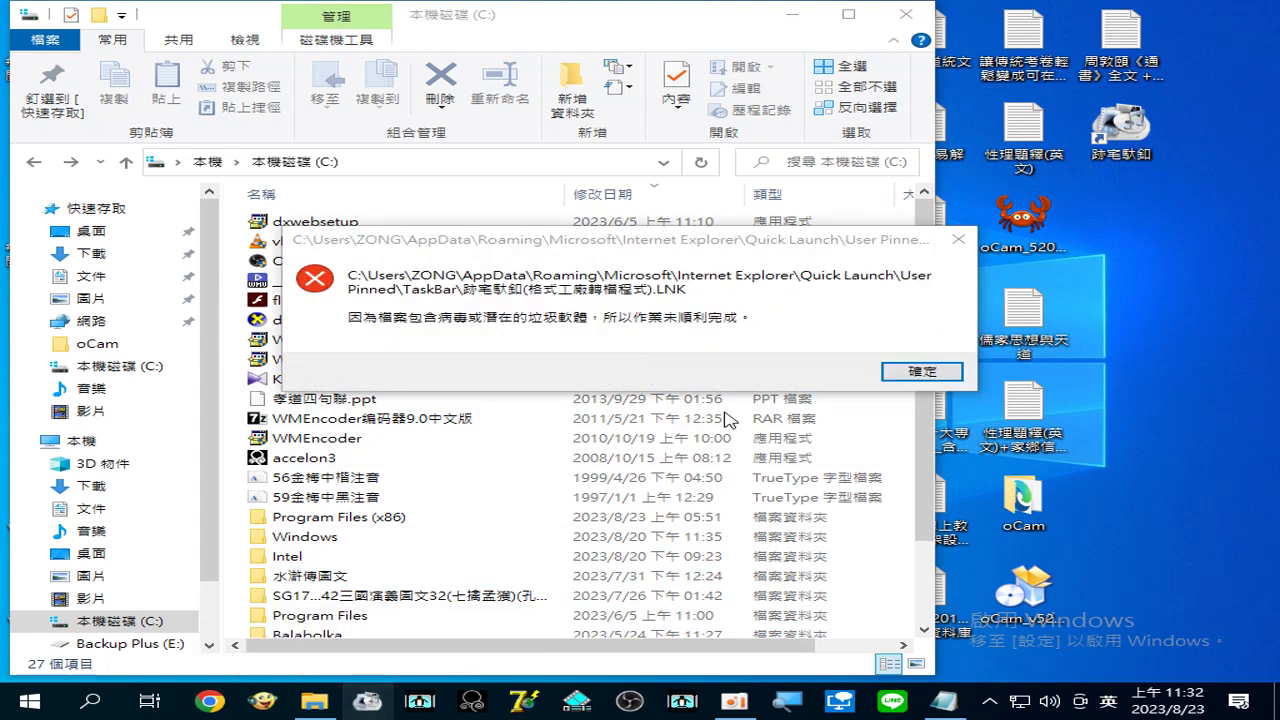
left_click(878, 375)
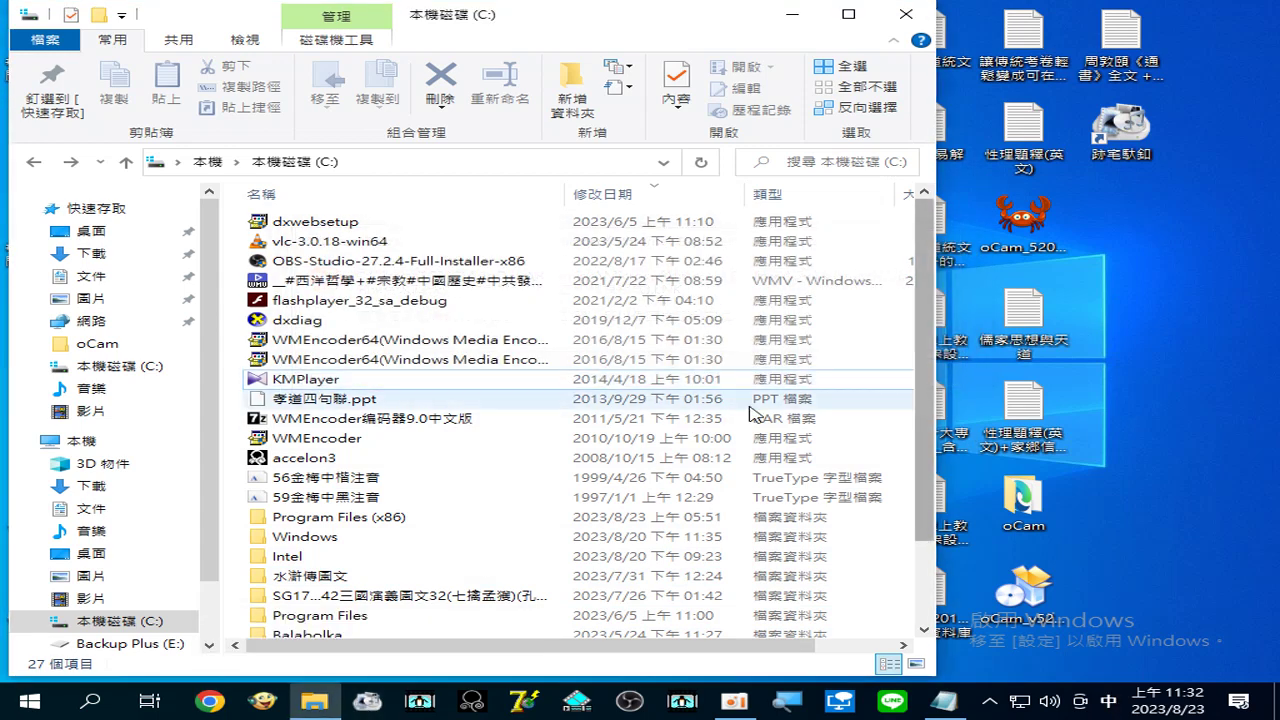
Unpin the 跡宅馱鈕(格式工廠轉檔程式) converter from the taskbar
right_click(368, 703)
left_click(379, 638)
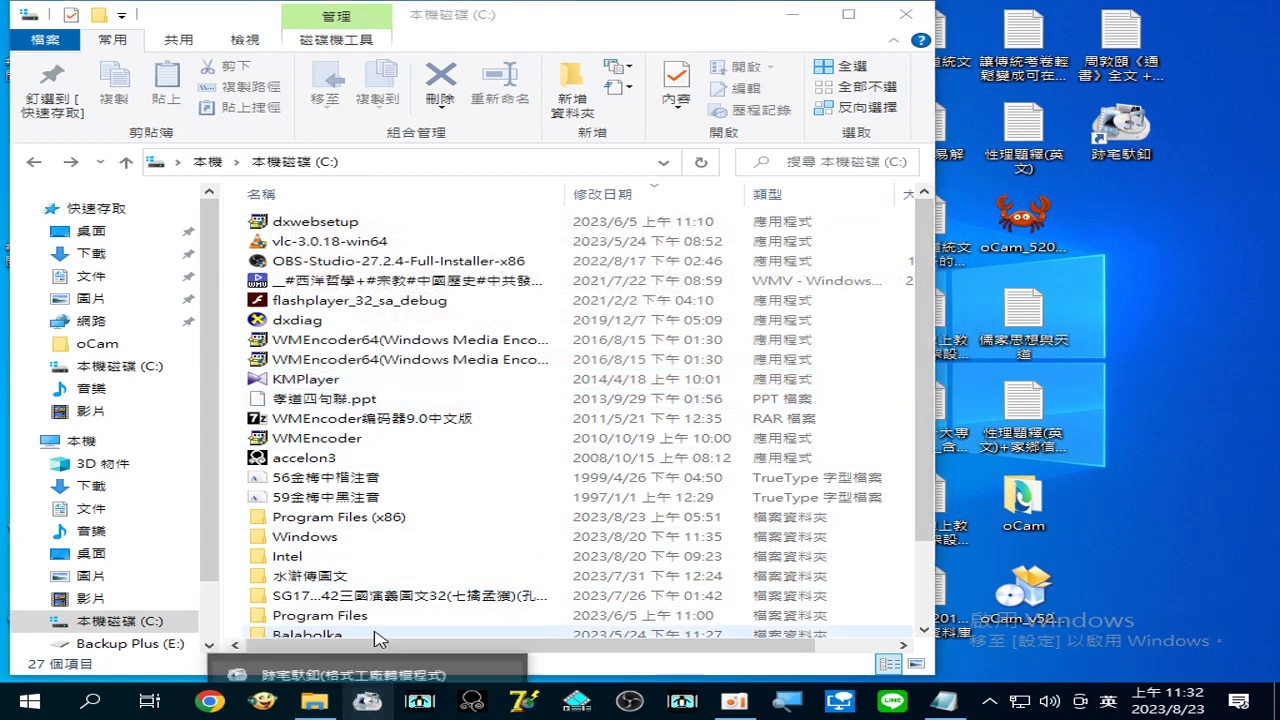
right_click(368, 703)
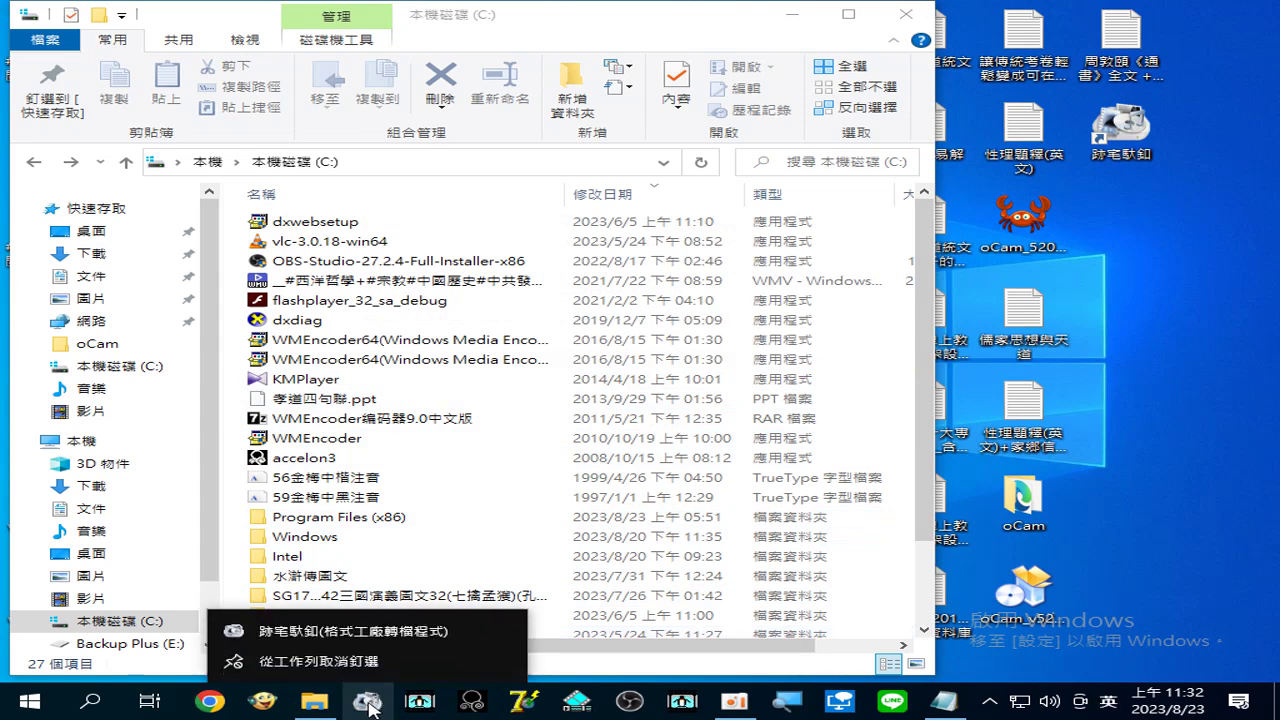
left_click(338, 664)
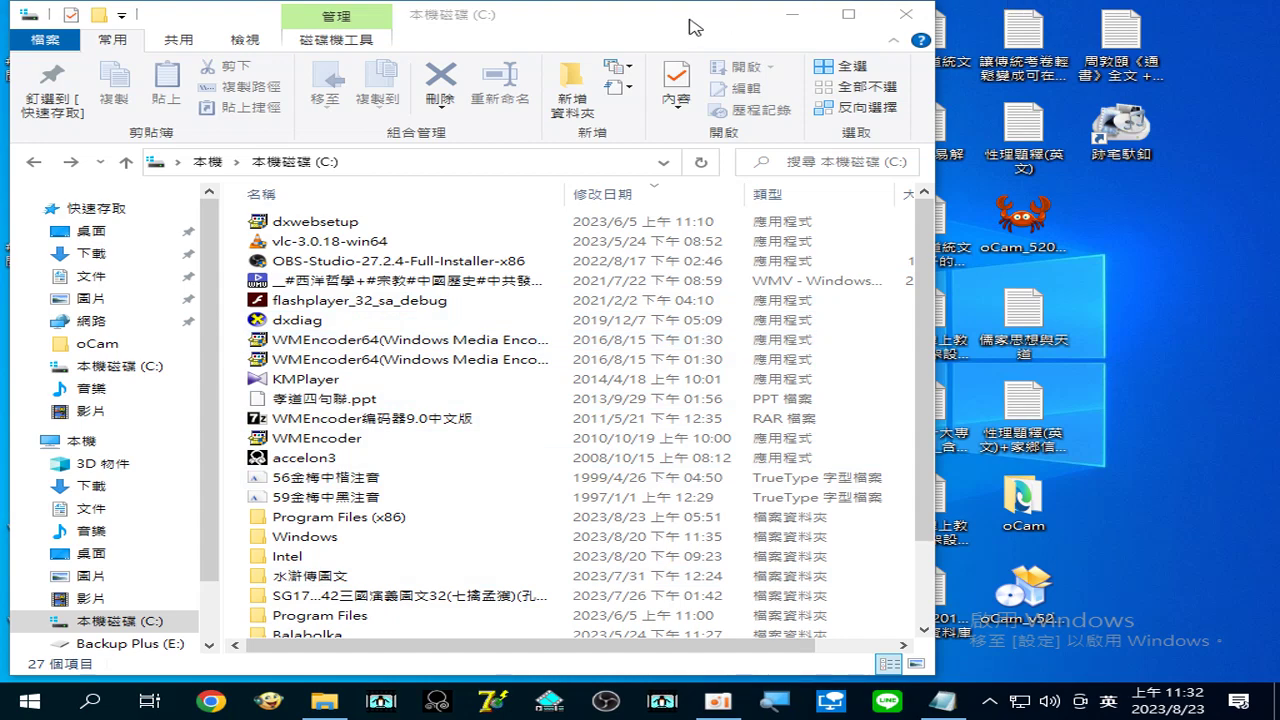
Try to run the 跡宅馱鈕 shortcut on the desktop, dismiss the error, and delete the shortcut
double_click(1118, 130)
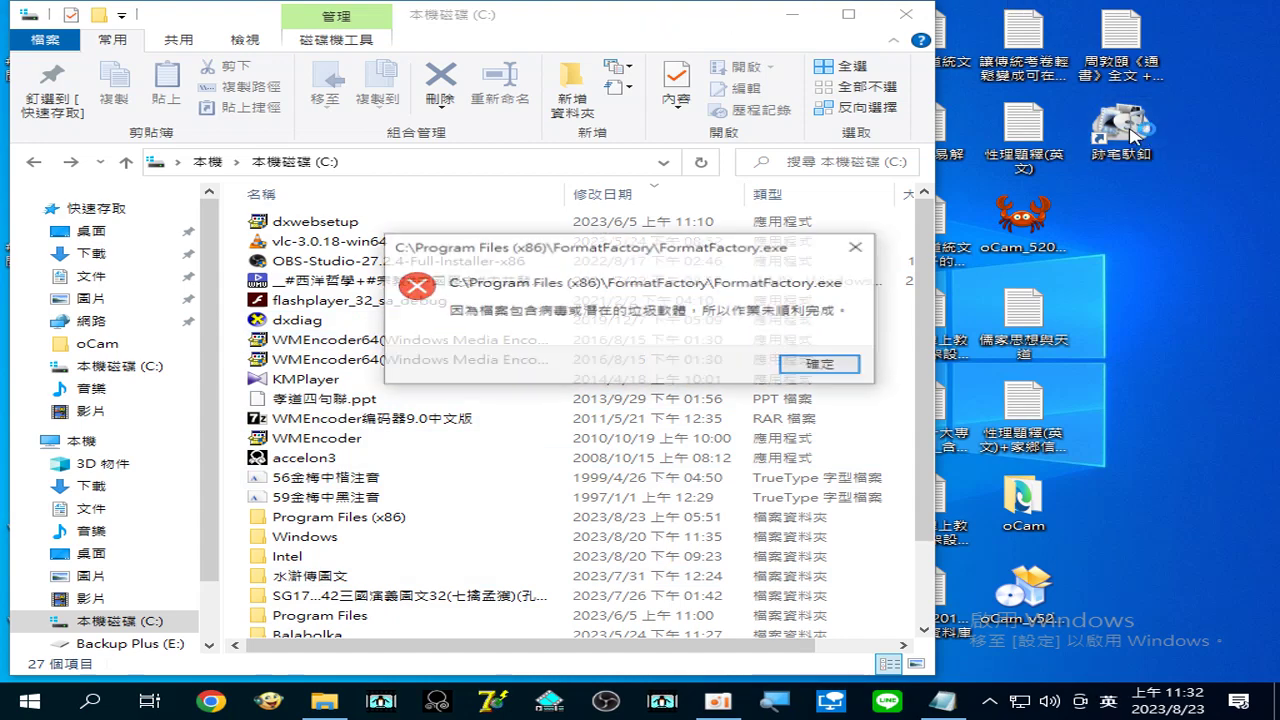
left_click(848, 362)
right_click(1120, 150)
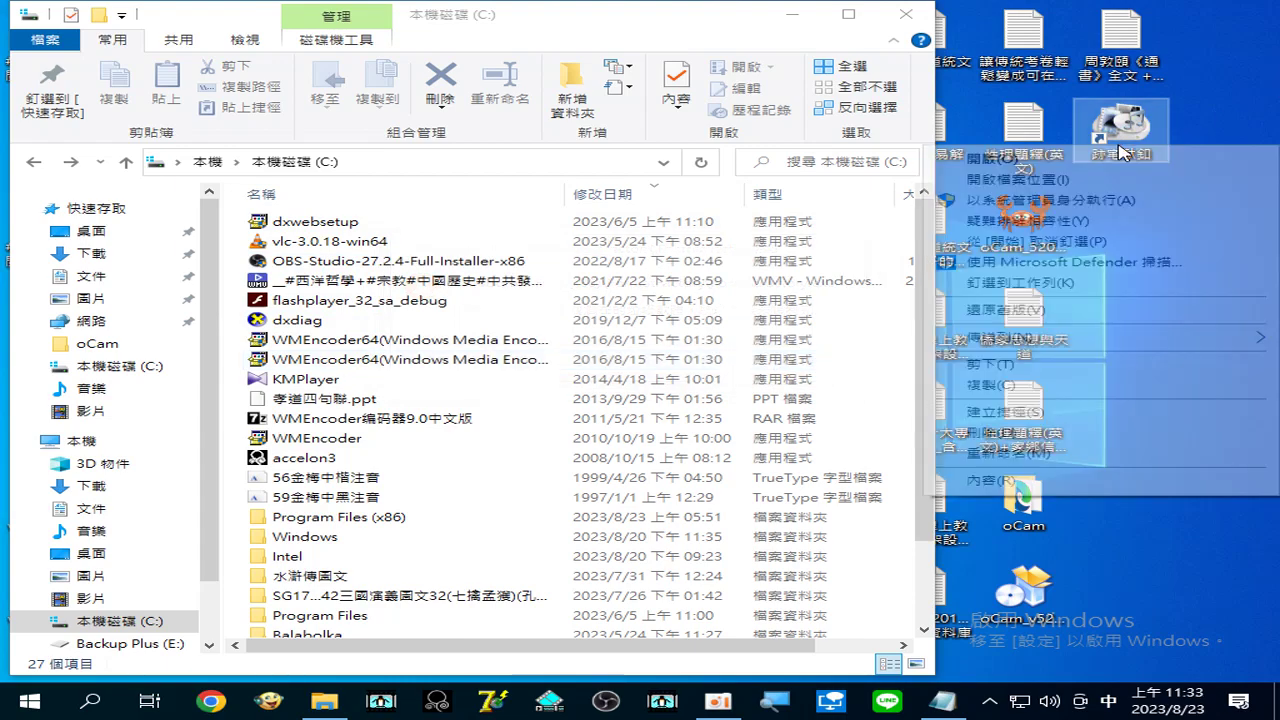
left_click(986, 435)
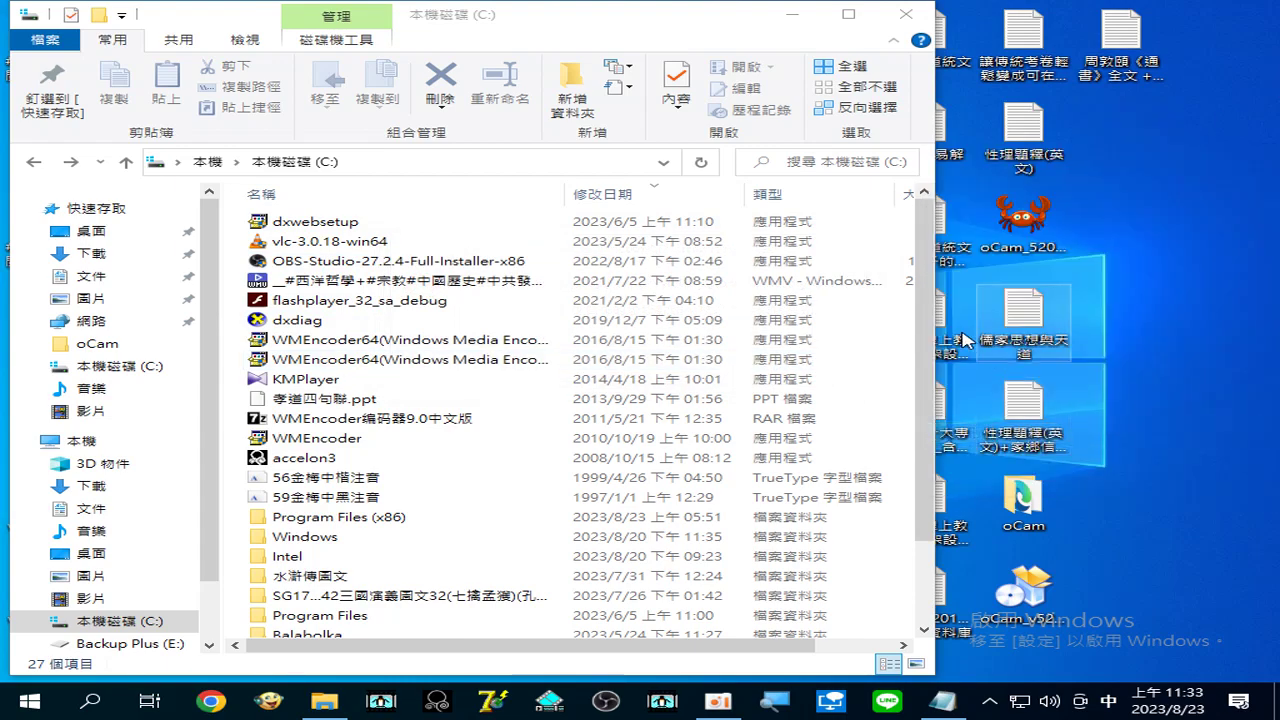
Minimize File Explorer and read through the download links in the FormatFactoryPortable_5.15_azo.exe text note
left_click(793, 18)
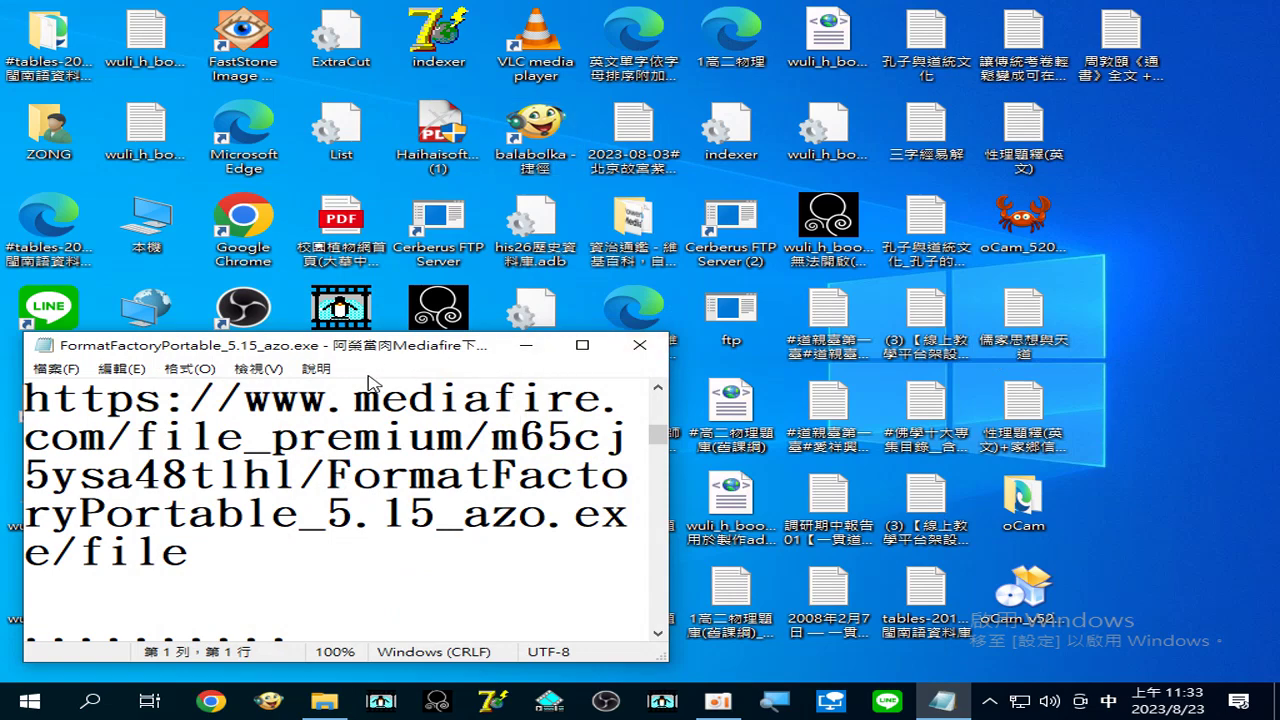
scroll(338, 418, "up", 3)
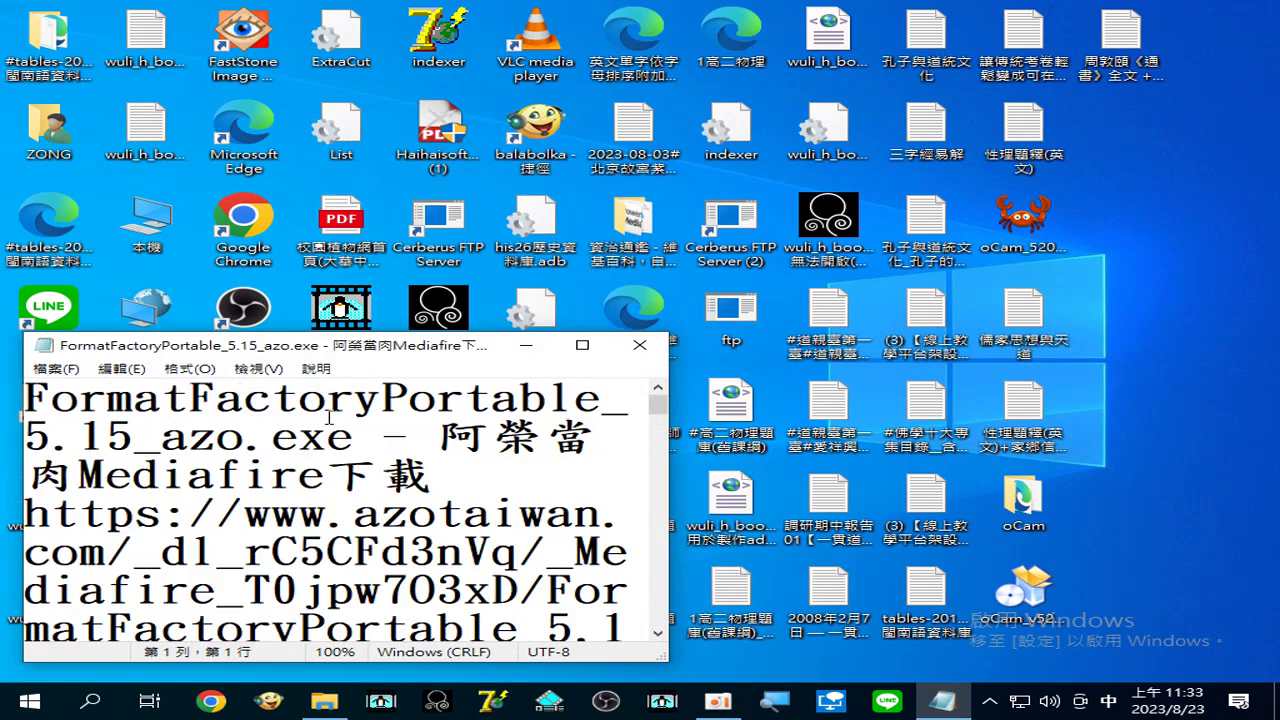
scroll(318, 418, "down", 1)
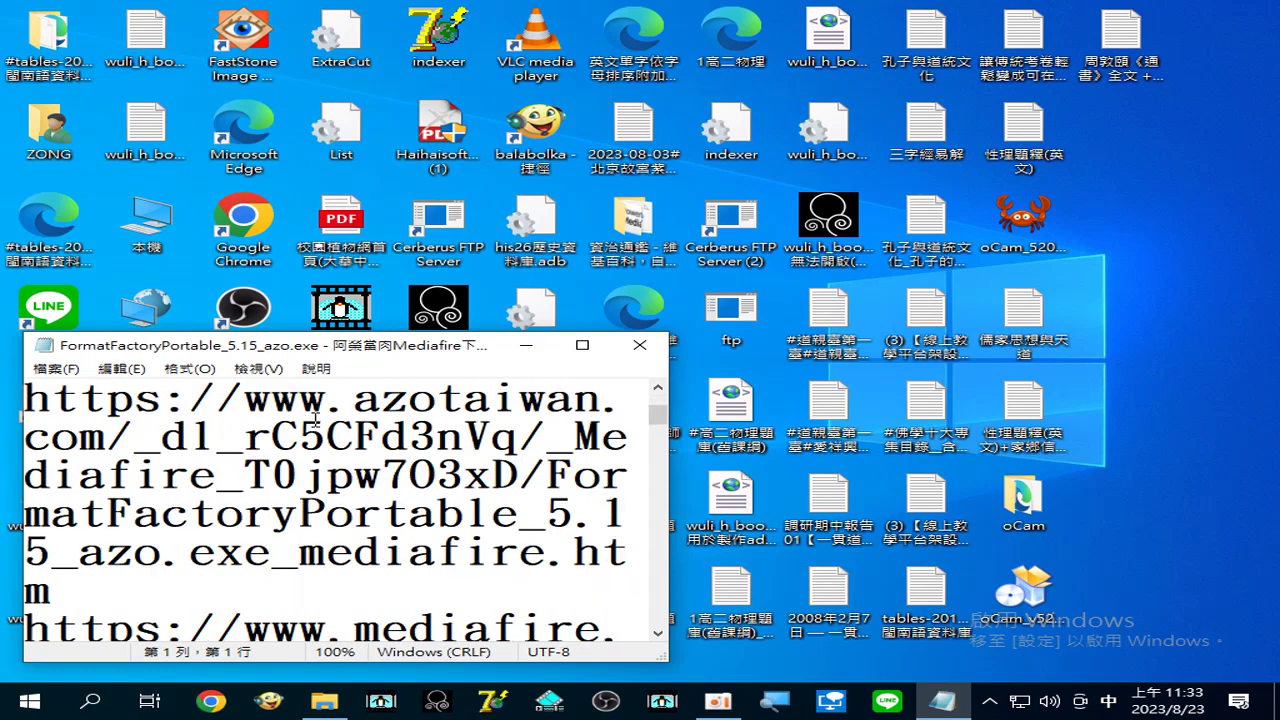
scroll(314, 420, "down", 3)
scroll(310, 422, "down", 2)
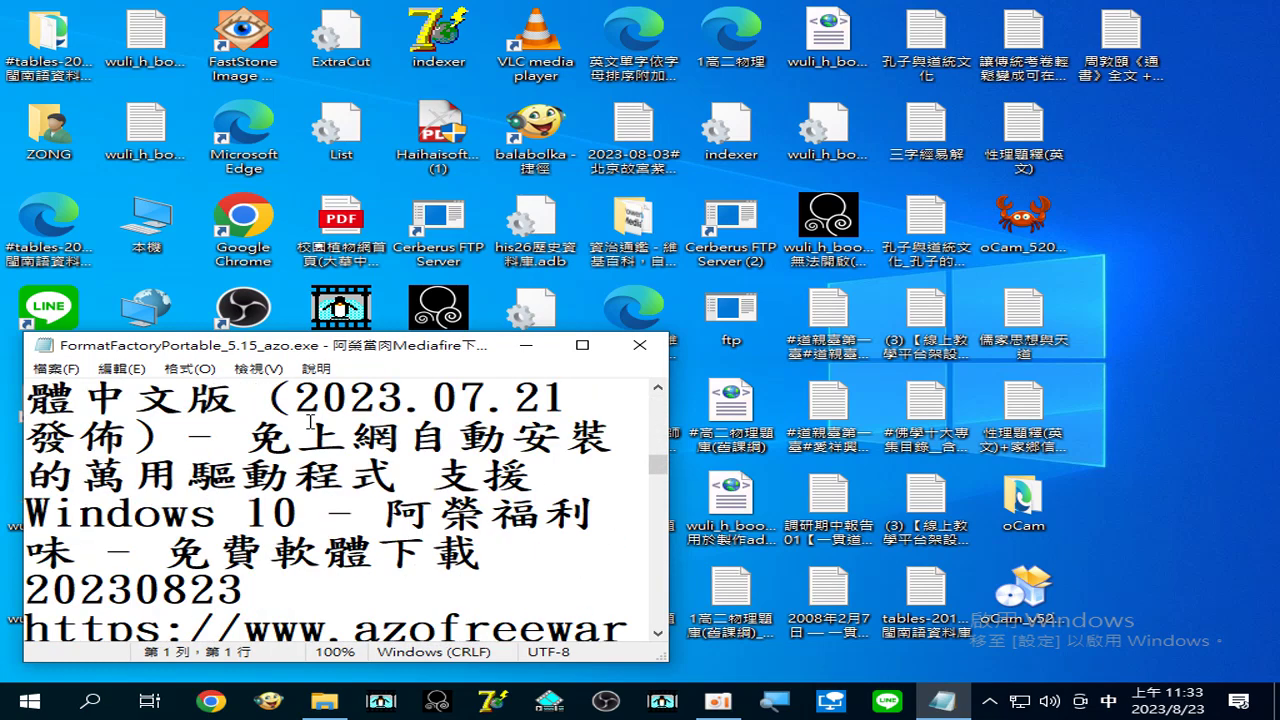
scroll(310, 422, "down", 4)
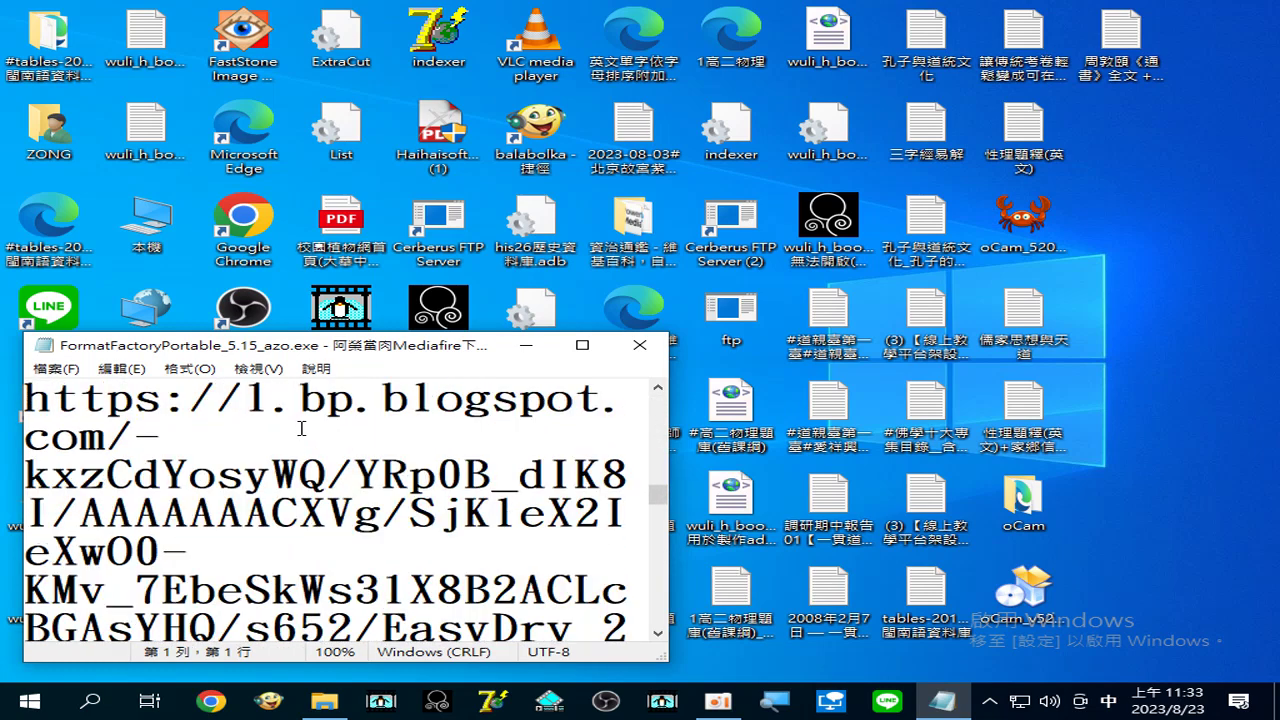
Minimize the text note and switch to the oCam window
left_click(526, 346)
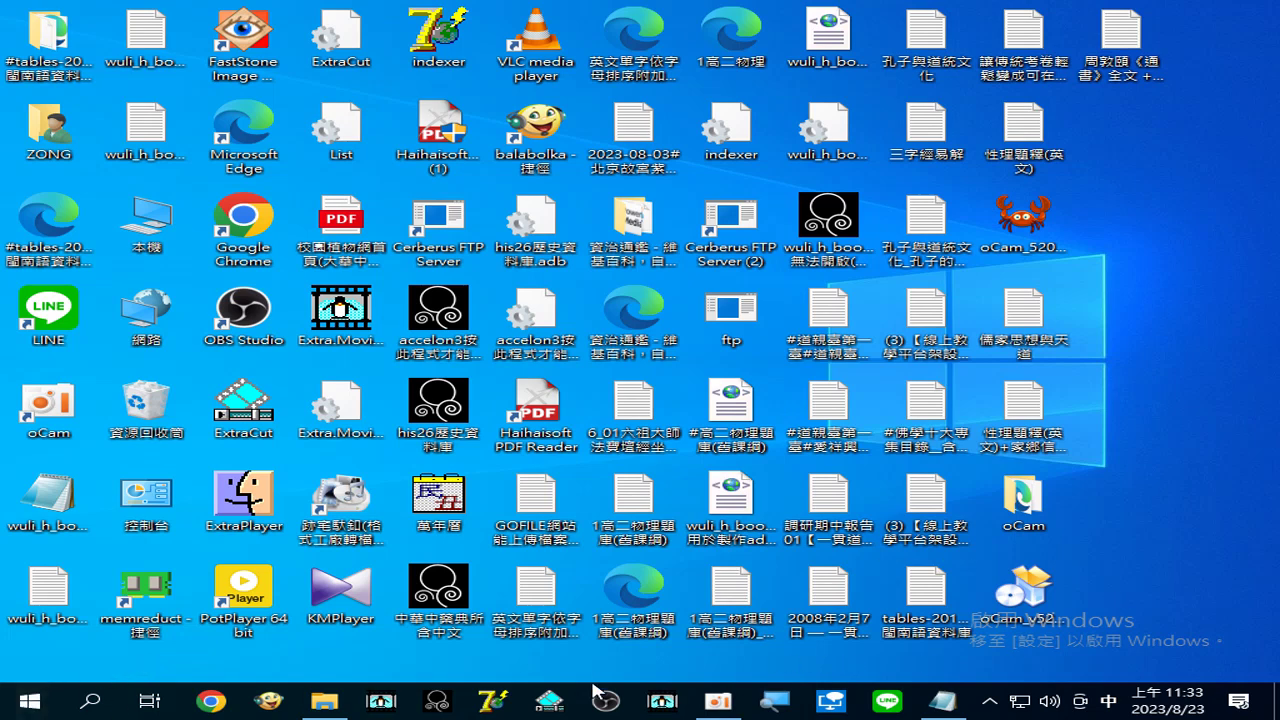
left_click(706, 704)
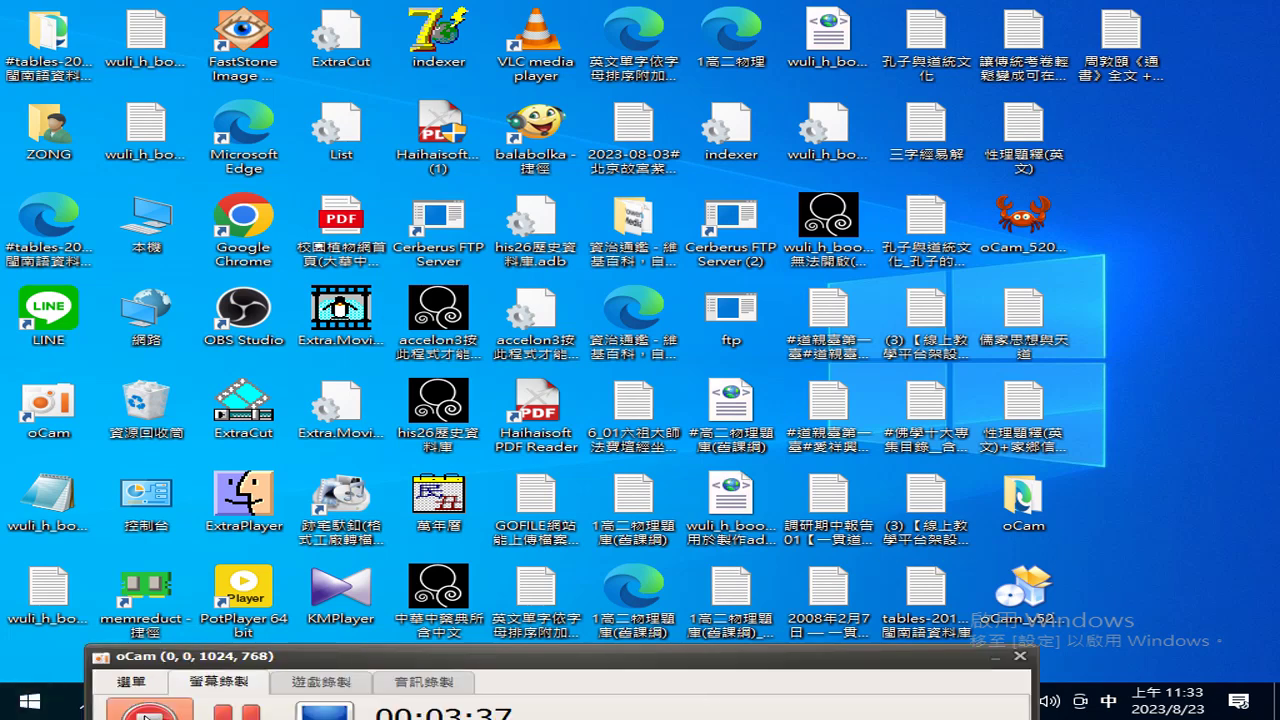